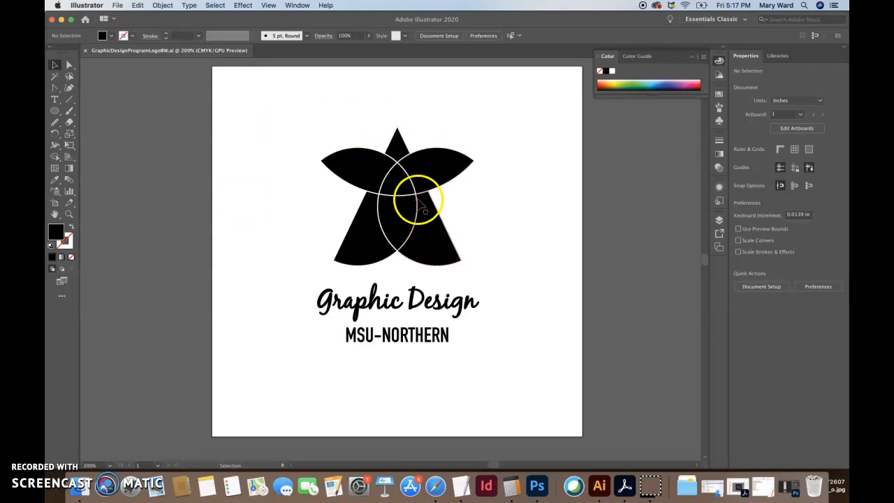
Step: Save the logo as a new Illustrator file named GraphicDesignProgramLogoCMYK.ai, accepting the Illustrator 2020 options
left_click(117, 6)
left_click(127, 85)
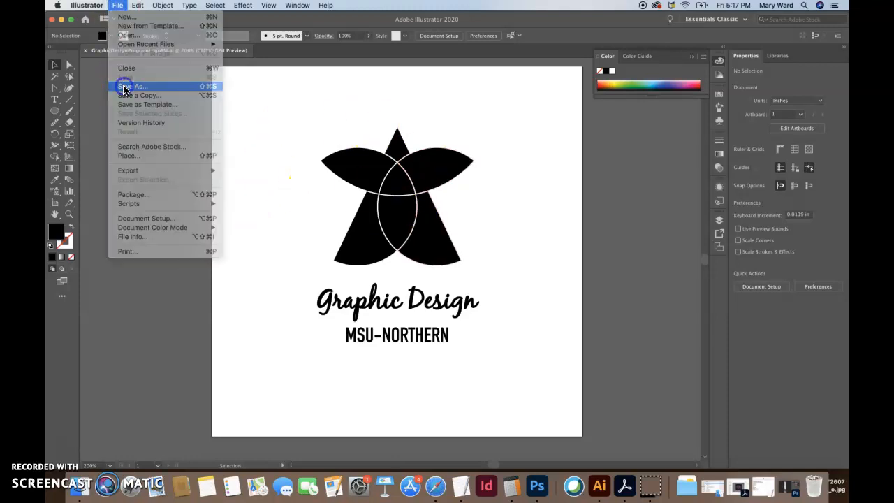
left_click(492, 93)
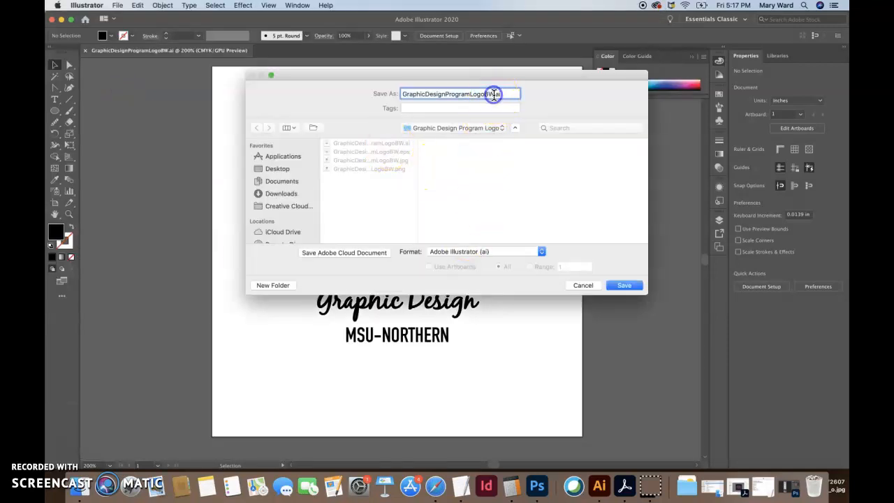
key("BackSpace")
left_click(624, 285)
left_click(554, 380)
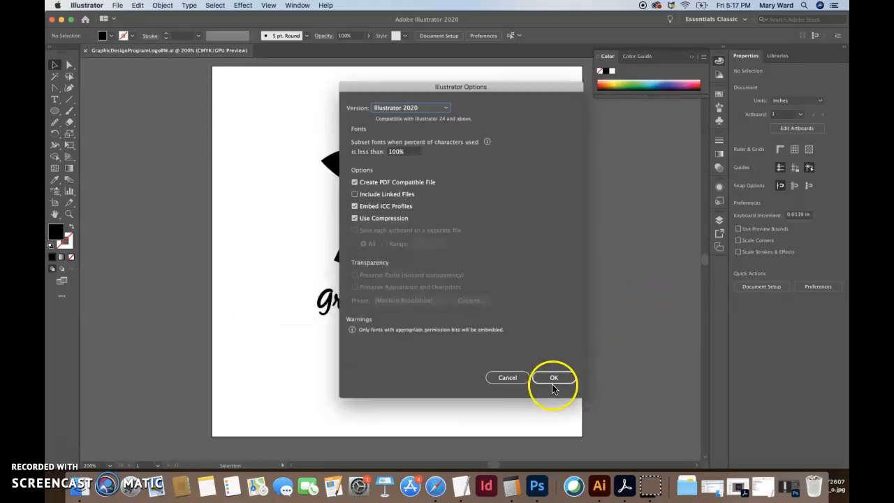
Step: Set the document color mode to CMYK Color
left_click(116, 5)
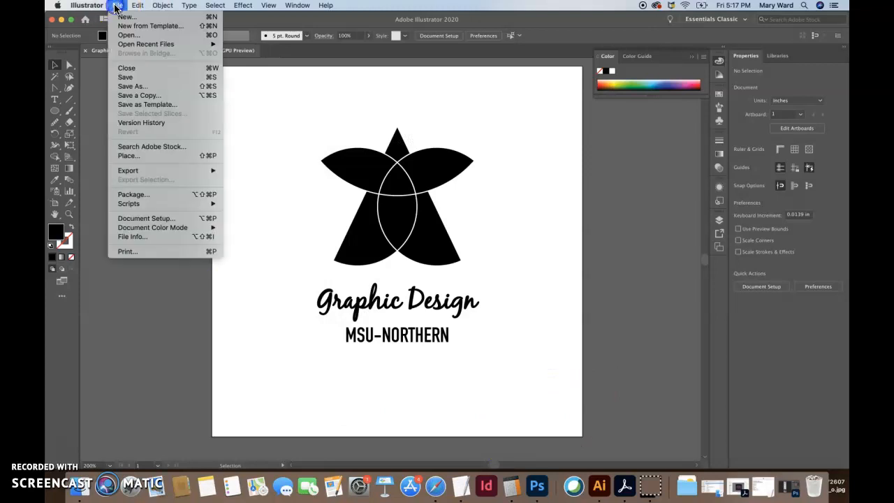
mouse_move(150, 227)
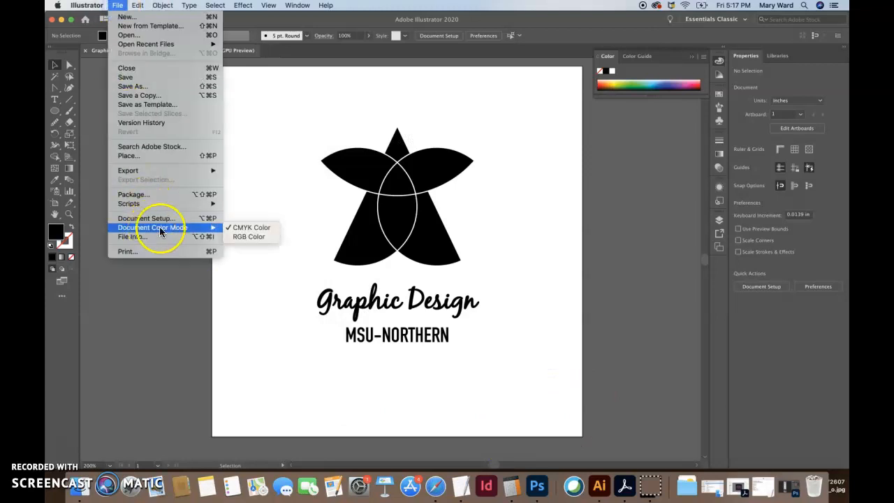
left_click(241, 227)
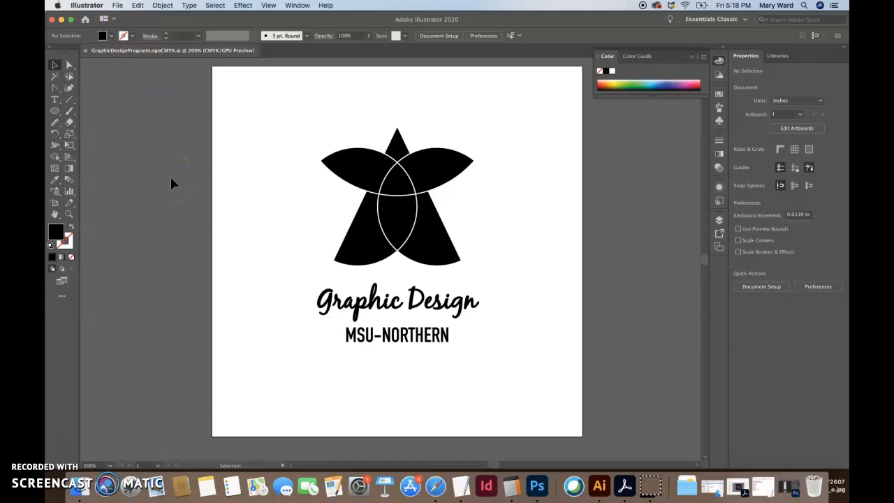
Step: Examine the CMYK values of the logo's black fill in the Color Picker, with the upper-left petal selected and then with nothing selected
left_click(359, 175)
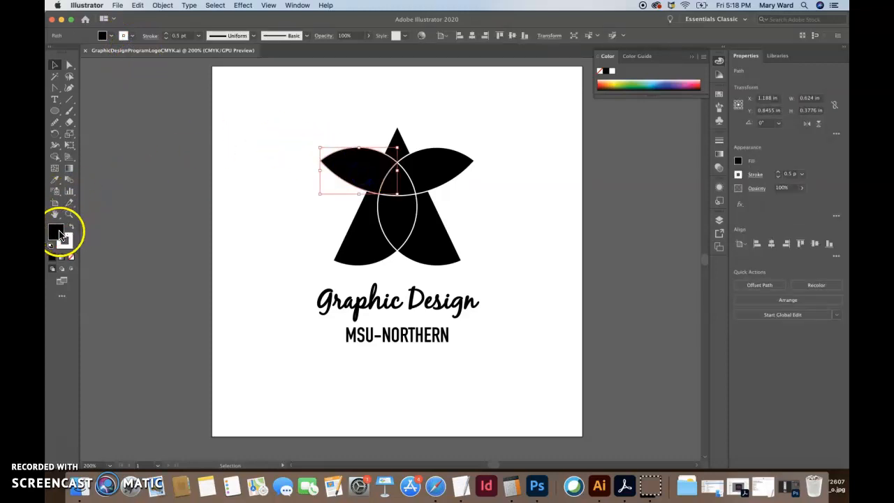
double_click(60, 234)
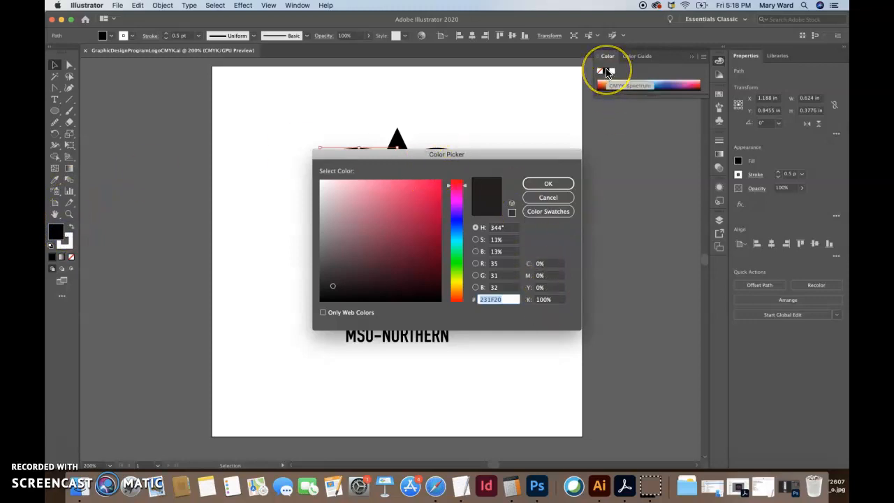
left_click(548, 183)
left_click(566, 224)
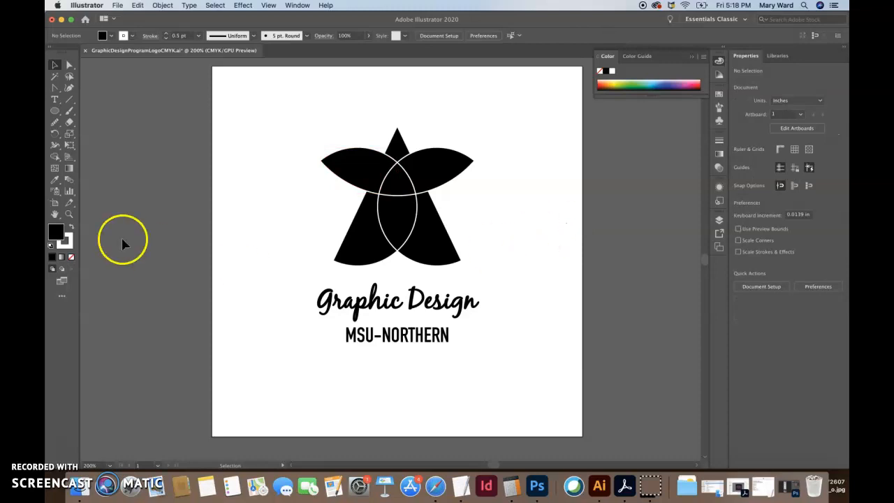
double_click(56, 231)
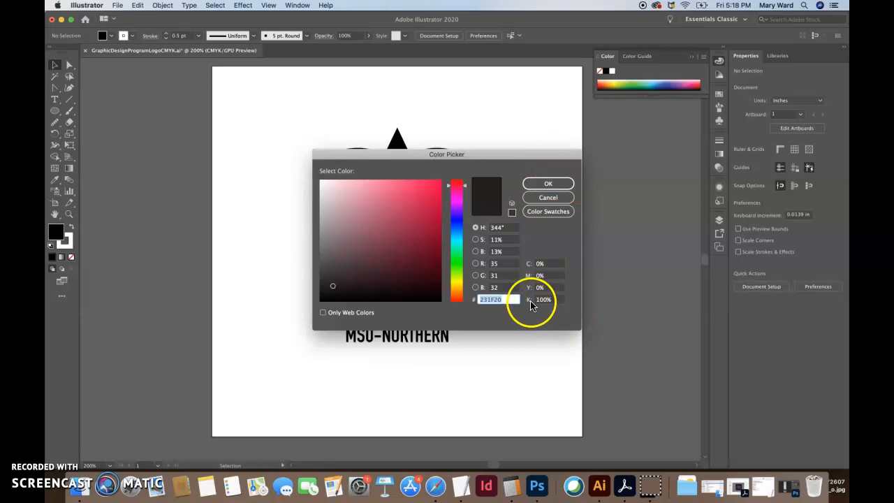
left_click(542, 185)
left_click_drag(368, 271, 259, 309)
left_click(255, 249)
left_click(186, 254)
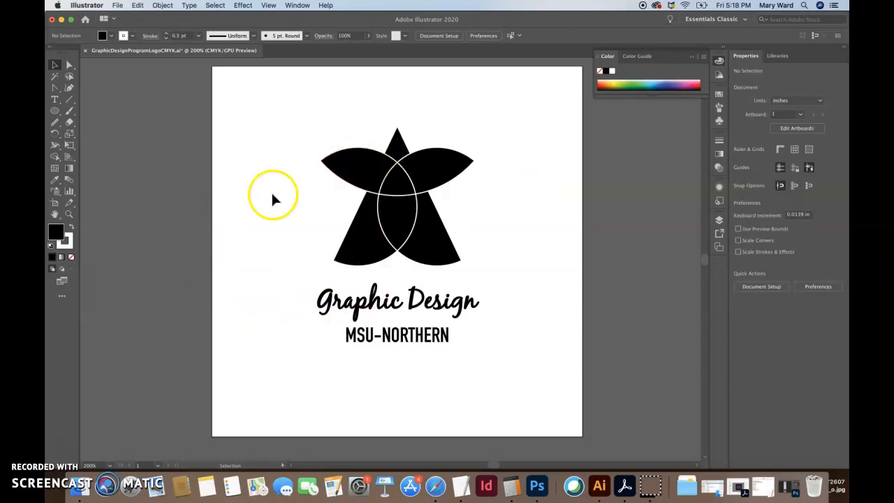
left_click(118, 13)
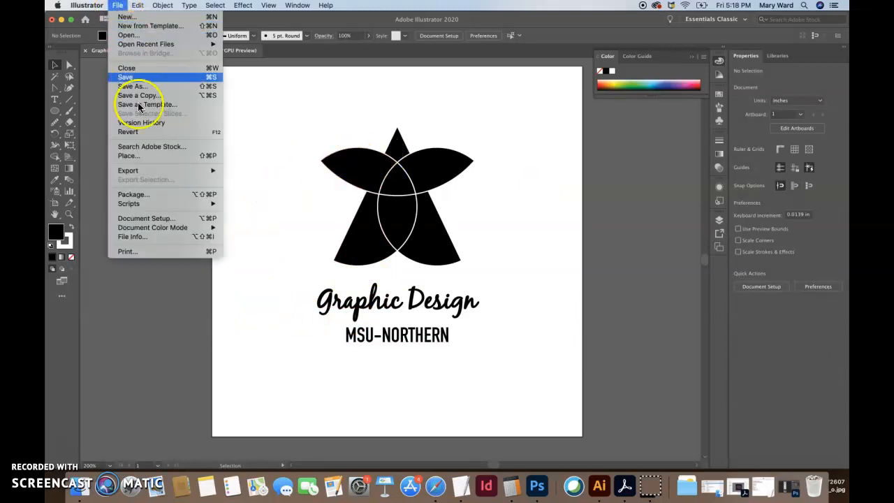
left_click(139, 152)
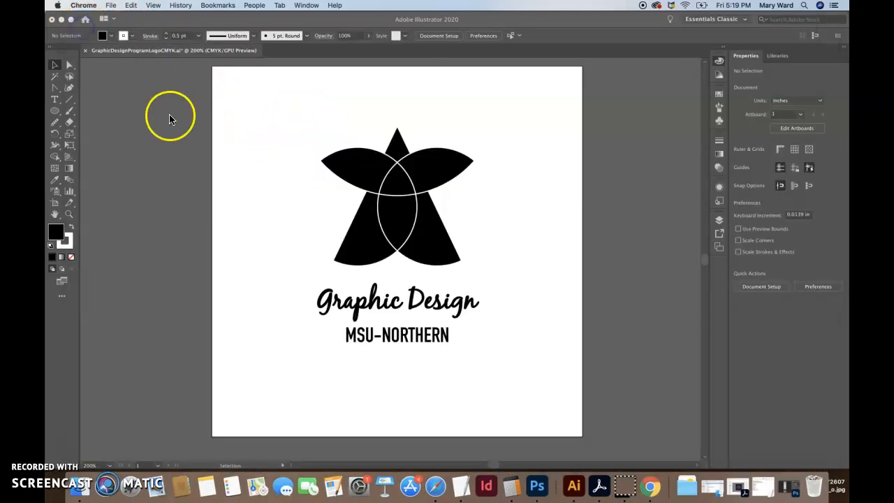
left_click(169, 114)
Step: Start placing a file into the document and browse the Downloads folder for the reference logo image
left_click(117, 6)
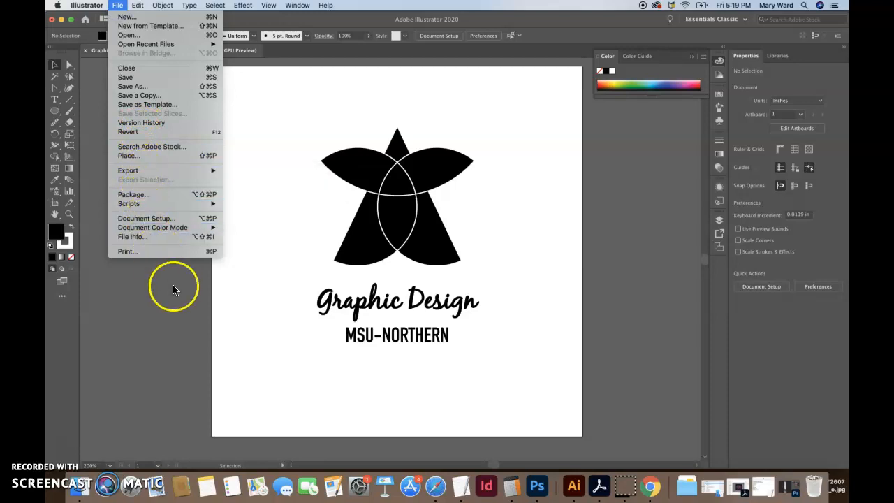
left_click(133, 155)
left_click(292, 148)
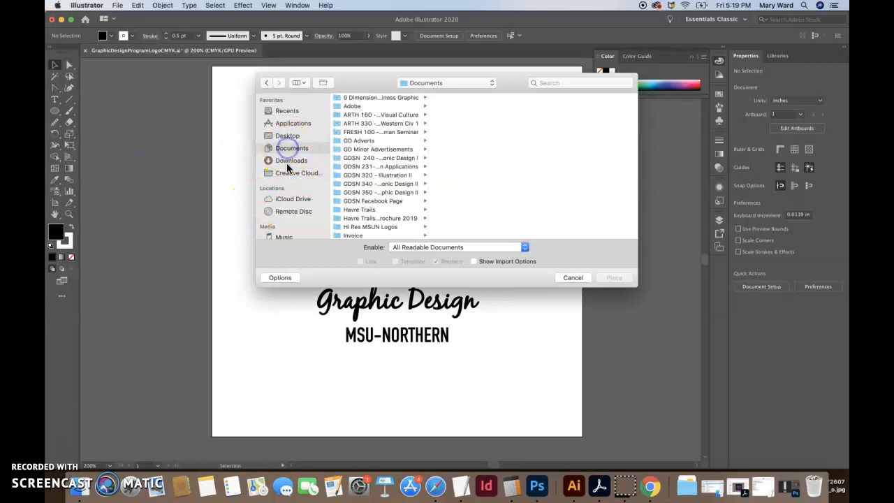
left_click(290, 160)
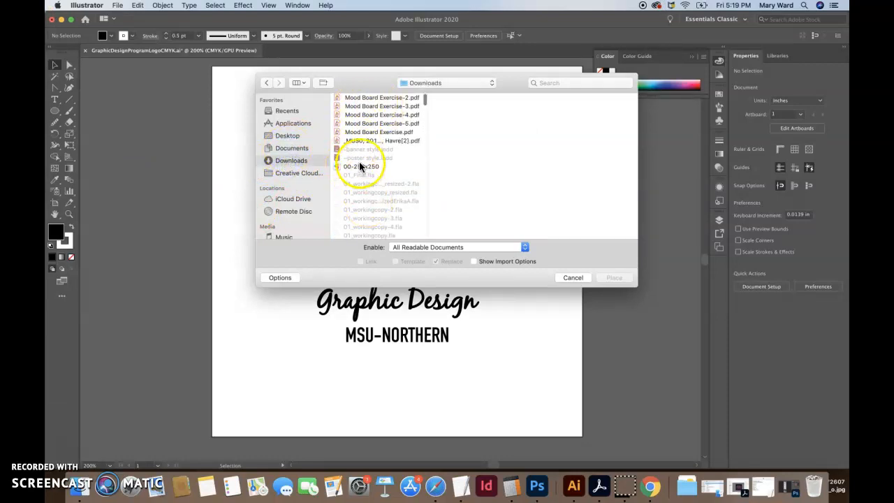
scroll(364, 210, "down", 5)
scroll(364, 210, "down", 15)
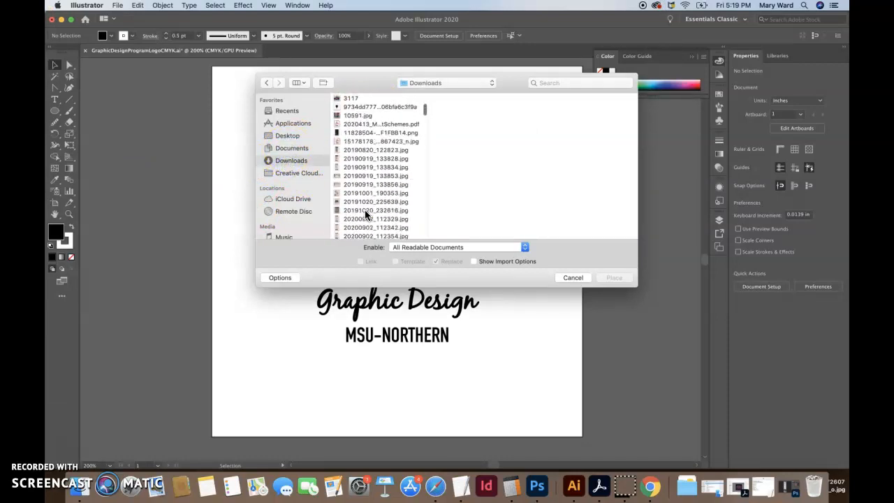
scroll(365, 209, "down", 20)
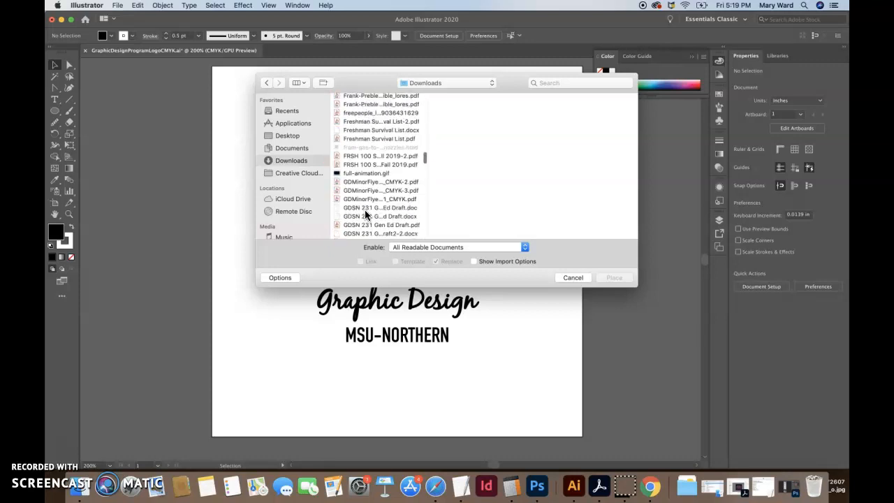
scroll(364, 210, "down", 10)
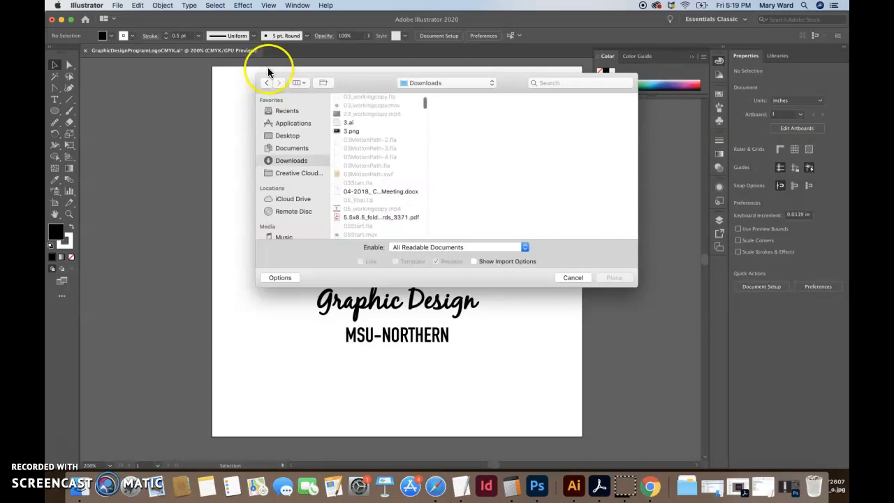
Step: List the Downloads files in detail view and place the depositphotos splashes-logo.jpg image in the document
left_click(298, 82)
left_click(305, 126)
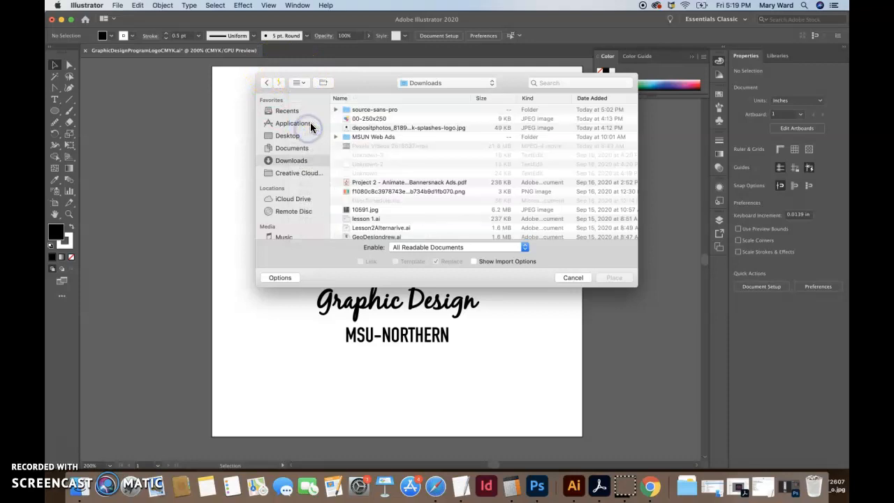
left_click(367, 128)
left_click(614, 278)
left_click(174, 119)
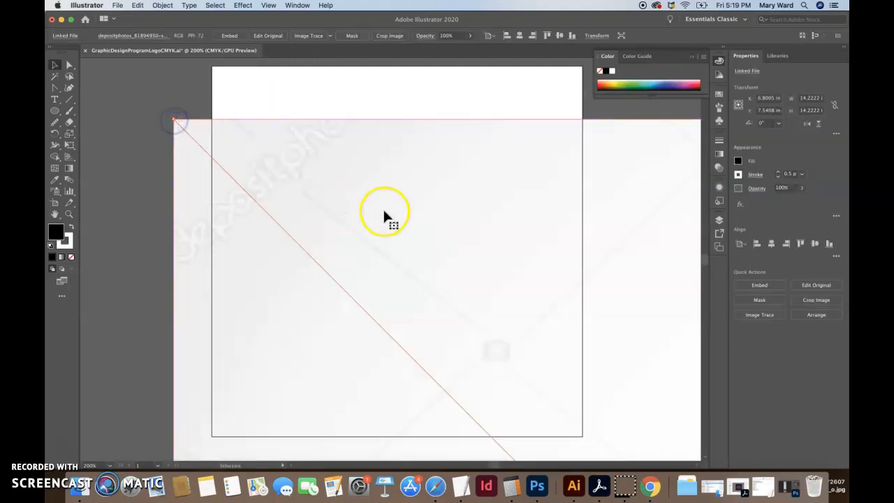
Step: Scale the placed Printhouse image down with Free Transform to about 0.43 in square
key("super+minus")
key("super+minus")
key("super+minus")
key("super+minus")
key("super+minus")
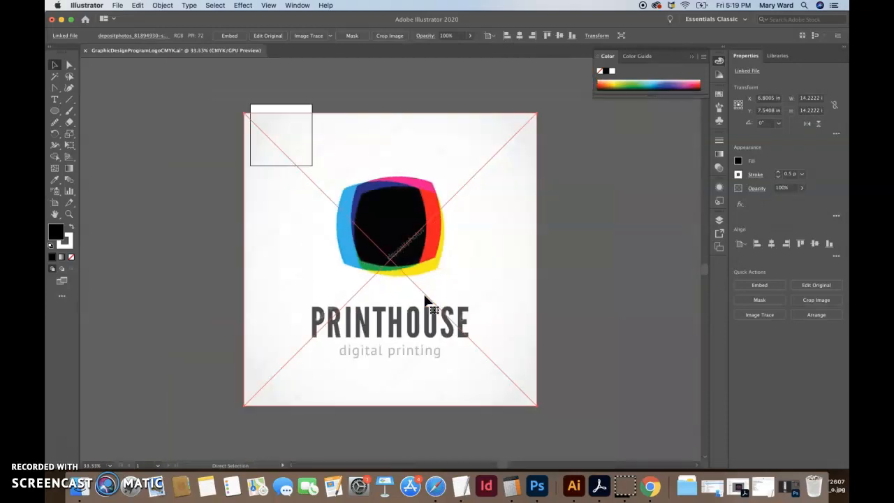
left_click(69, 144)
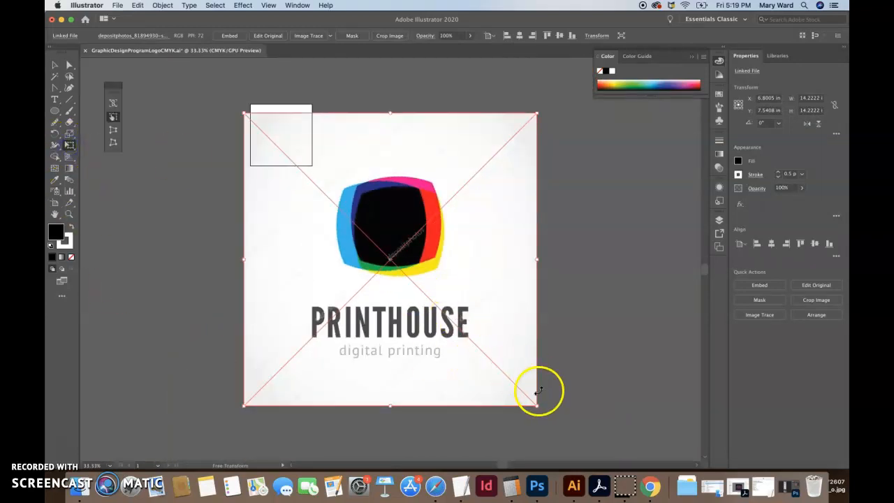
left_click_drag(534, 403, 240, 135)
Step: Move the Printhouse image down beside the star's left side and enlarge it to about 0.78 by 0.8 in
key("super+equal")
key("super+equal")
key("super+equal")
key("super+equal")
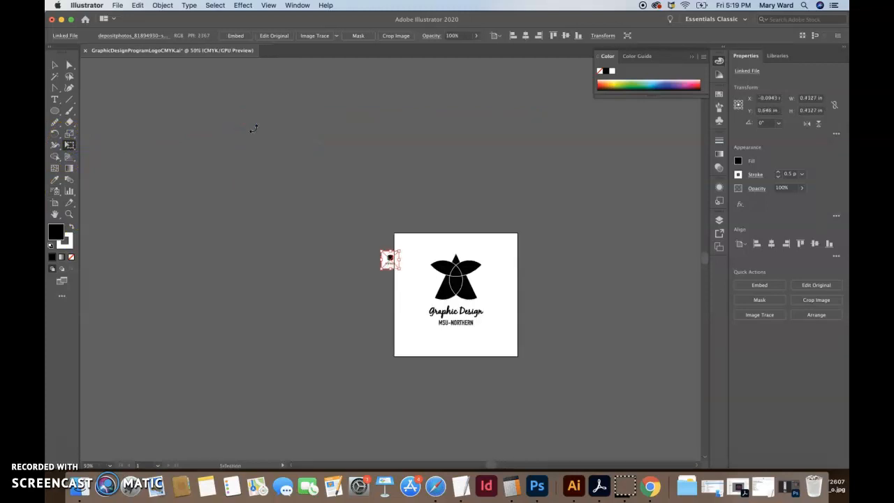
mouse_move(491, 465)
left_mouse_down()
mouse_move(507, 466)
mouse_move(490, 462)
left_mouse_up()
left_click(54, 67)
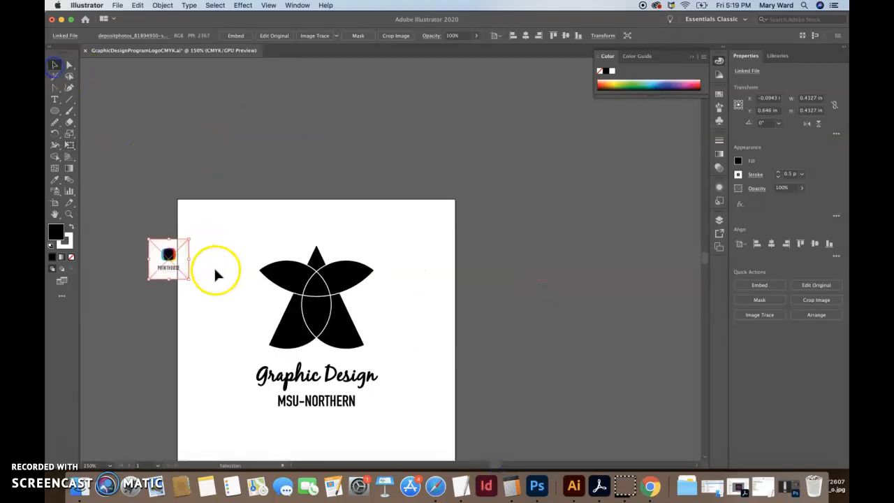
left_click_drag(167, 262, 236, 357)
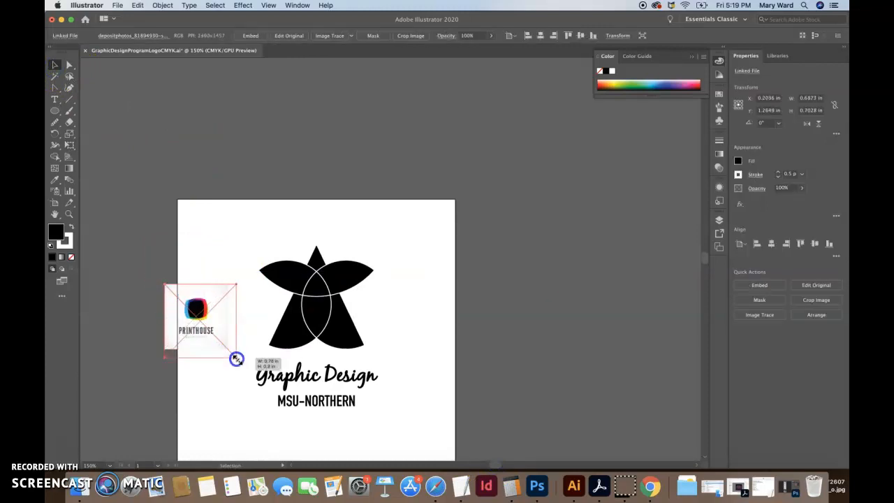
left_click(219, 393)
Step: Fill the star's upper-left petal with the magenta sampled from the Printhouse image using the Eyedropper
left_click(65, 66)
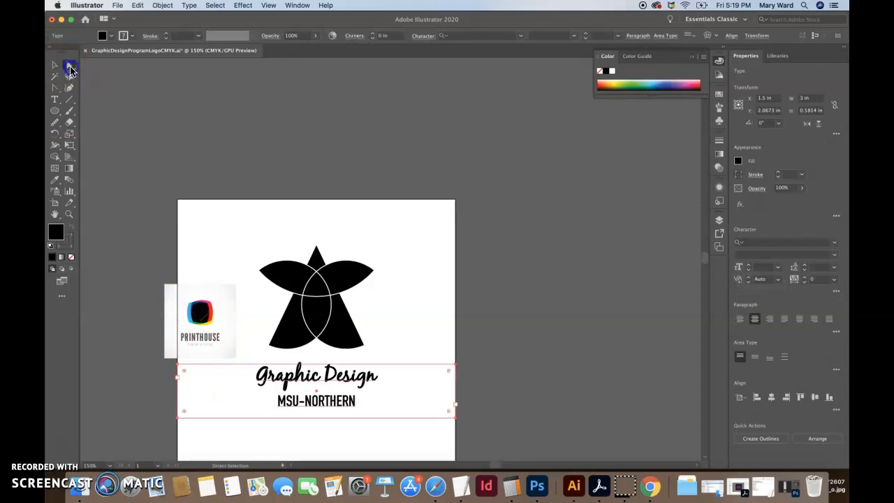
left_click(296, 292)
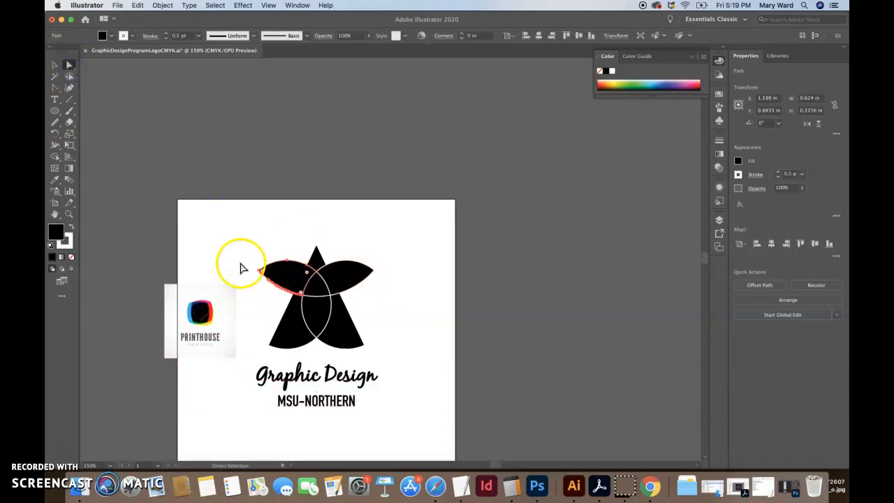
scroll(218, 300, "up", 2)
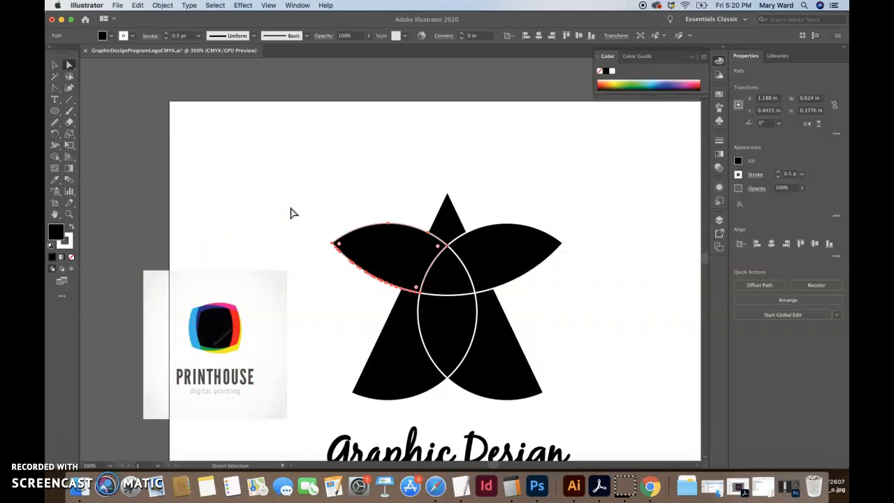
left_click(54, 179)
left_click(231, 305)
Step: Fill the star's top triangle with the red sampled from the Printhouse image
left_click(69, 64)
left_click(445, 210)
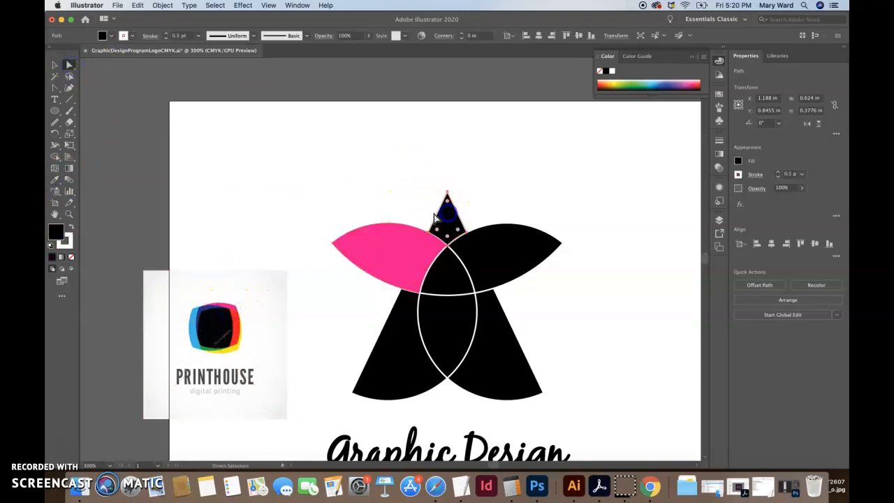
left_click(56, 179)
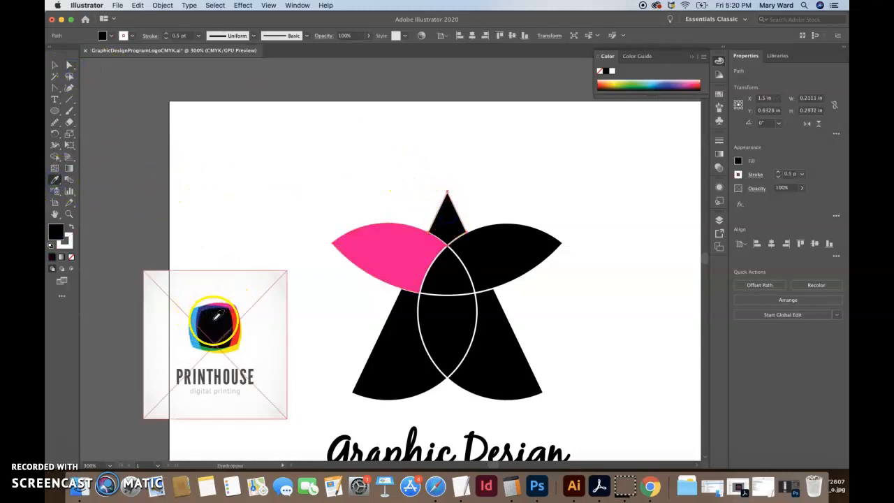
left_click(230, 317)
Step: Fill the star's upper-right petal with the yellow sampled from the Printhouse image
left_click(69, 66)
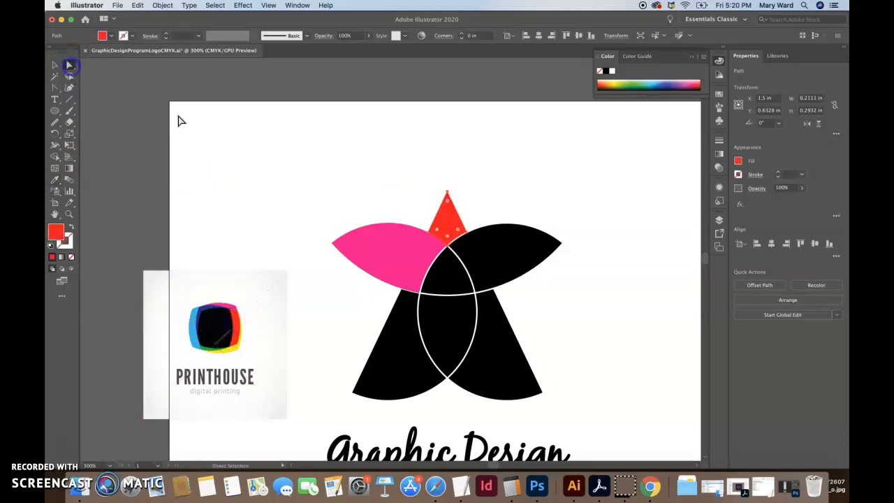
left_click(489, 271)
left_click(55, 180)
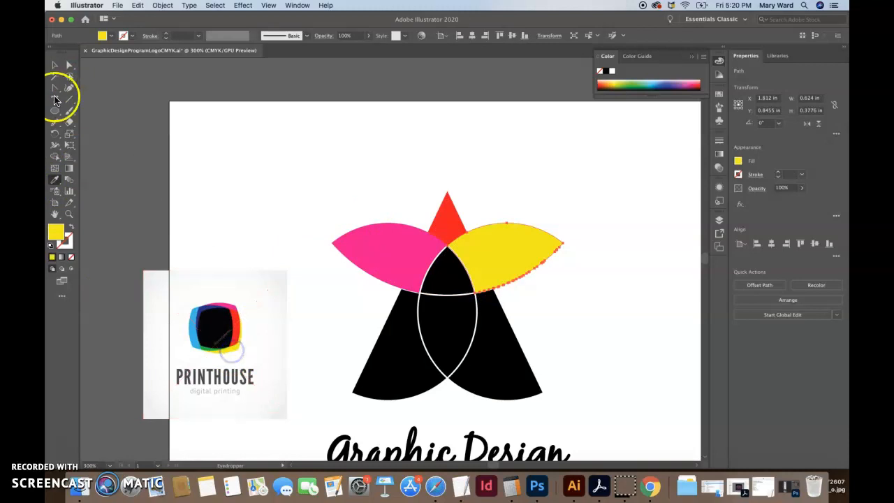
Step: Fill the star's center triangle with the green sampled from the Printhouse image using the Eyedropper
left_click(69, 63)
left_click(449, 283)
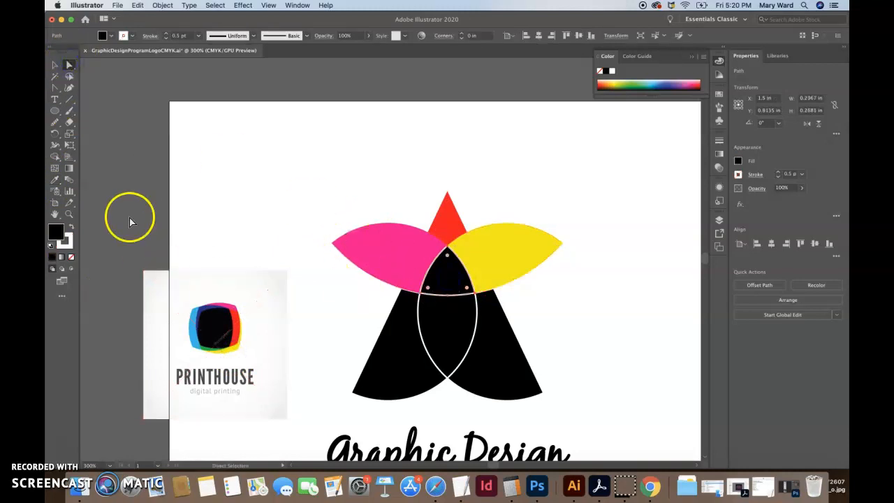
left_click(54, 182)
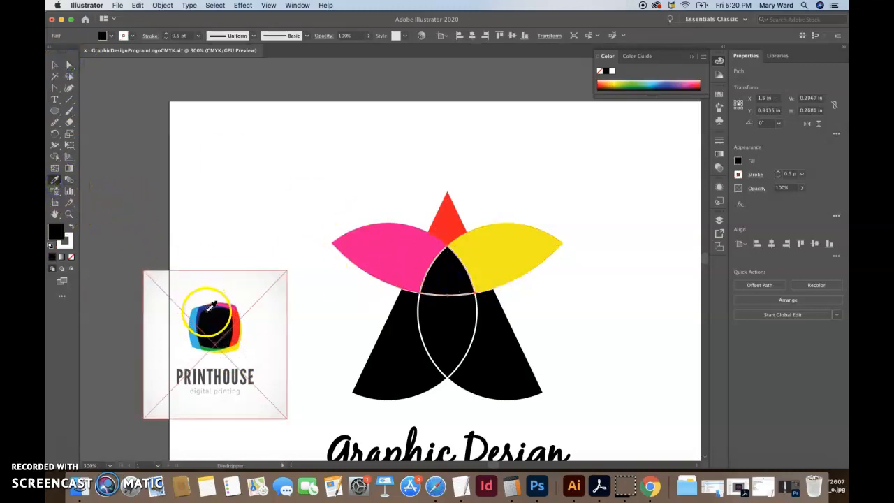
left_click(208, 346)
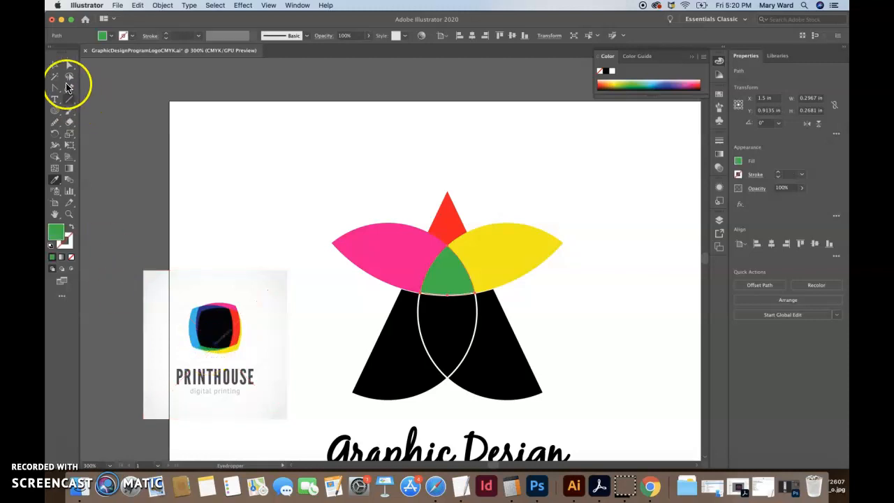
Step: Refill the star's center triangle with the black sampled from the middle of the Printhouse image
left_click(69, 66)
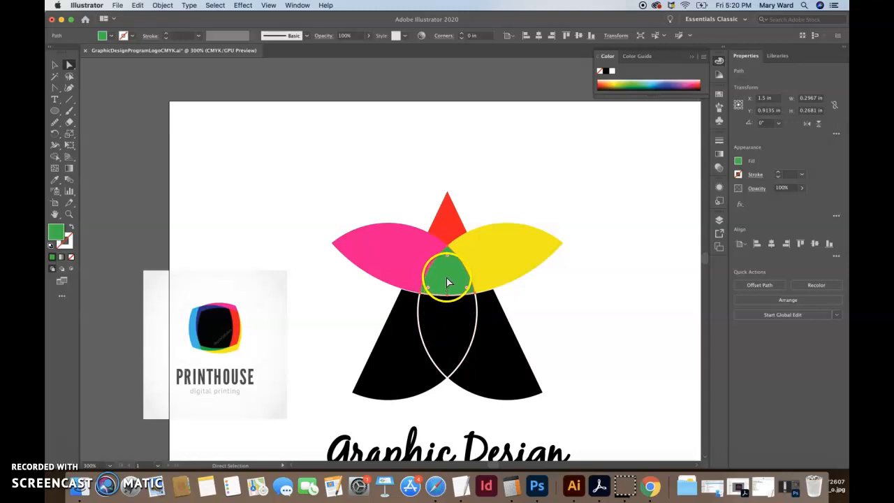
left_click(54, 179)
left_click(217, 319)
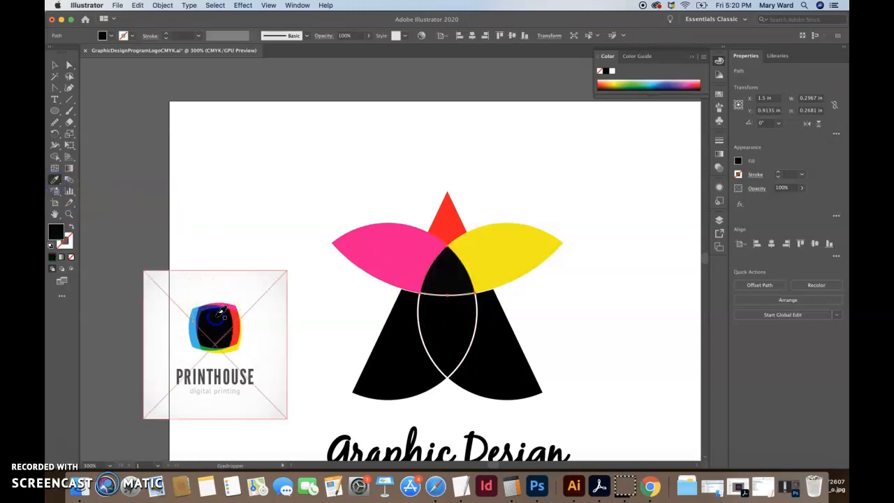
Step: Fill the star's lower-right leg with the green sampled from the Printhouse image
left_click(68, 65)
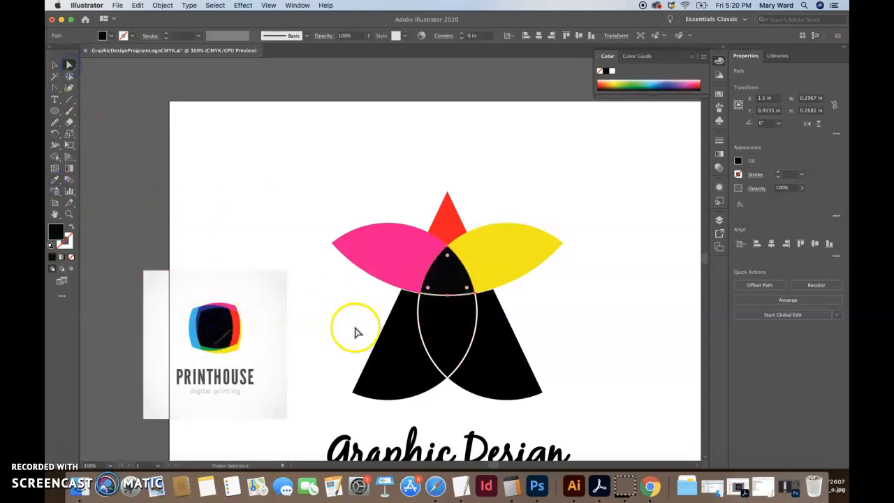
left_click(464, 340)
left_click(54, 179)
left_click(204, 333)
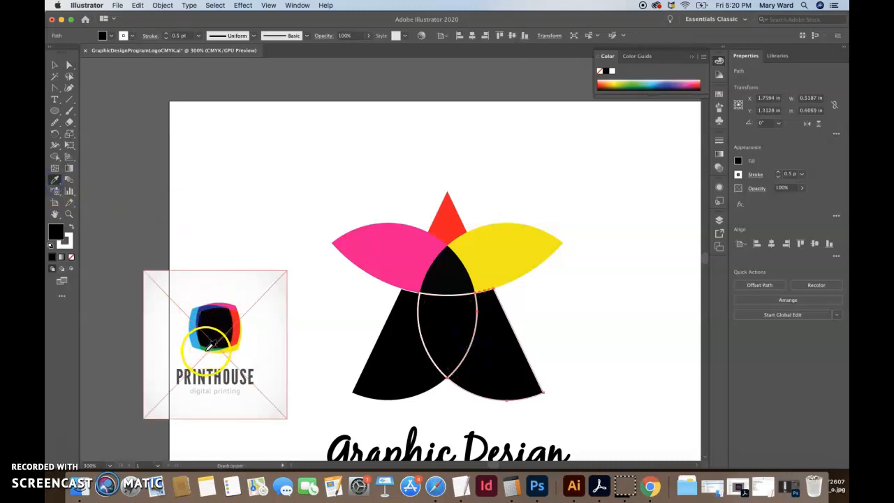
left_click(205, 349)
left_click(206, 349)
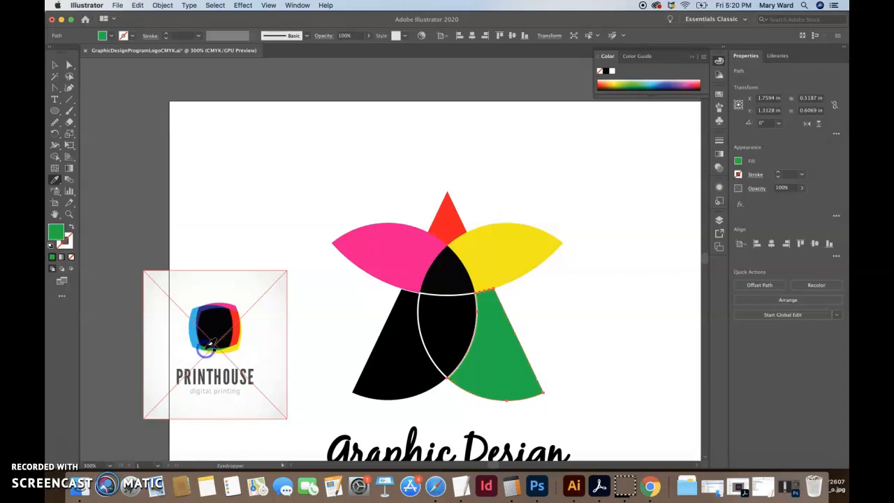
left_click(52, 179)
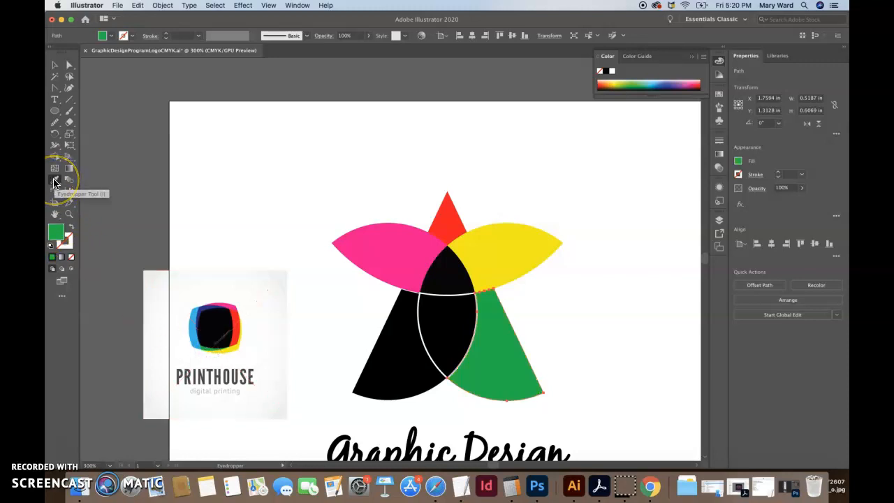
Step: Fill the petal between the star's two legs with red, then replace it with the cyan sampled from the Printhouse image
left_click(54, 64)
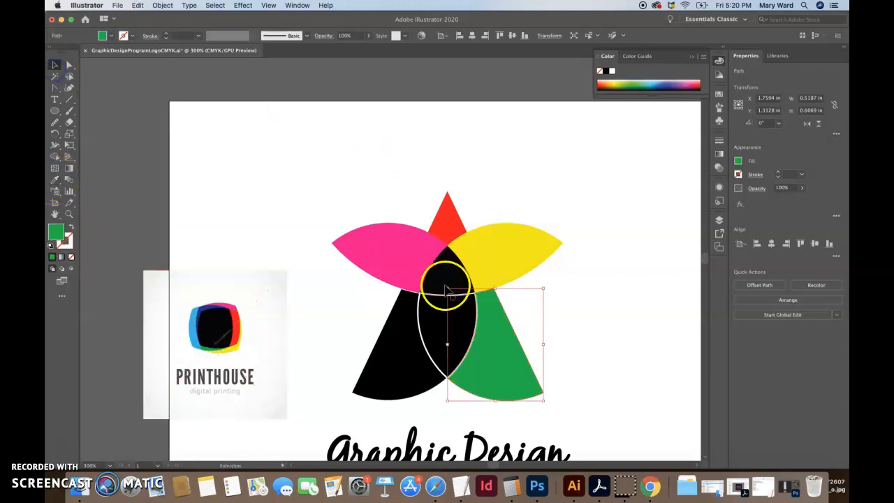
left_click(428, 323)
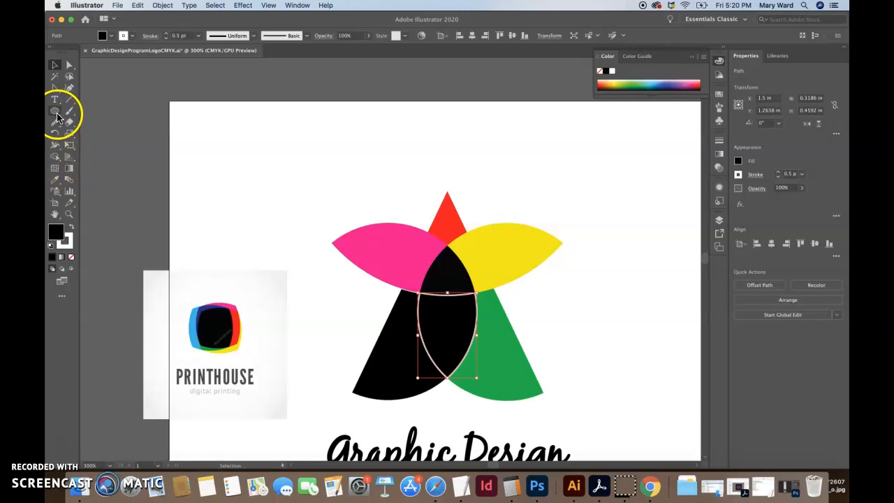
left_click(55, 181)
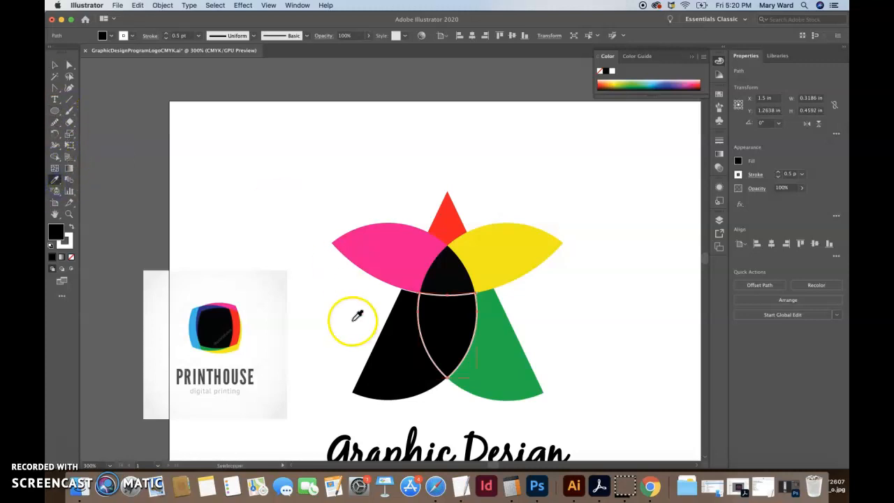
left_click(239, 328)
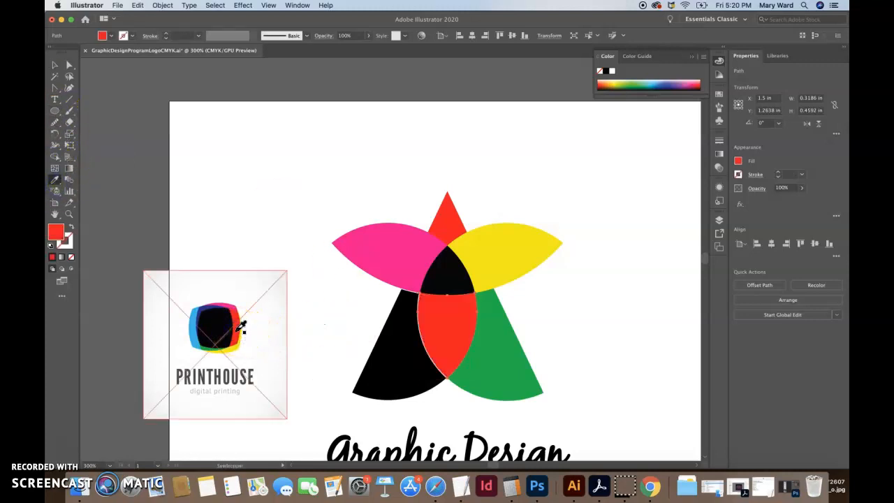
left_click(195, 338)
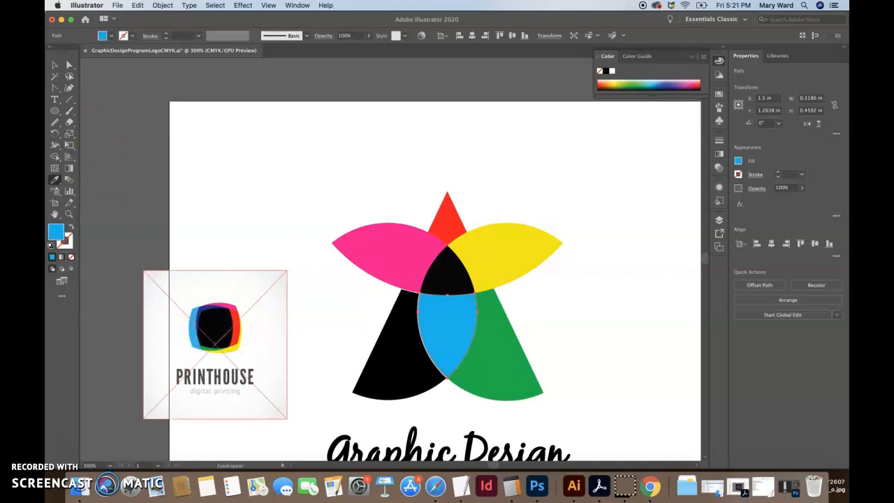
Step: Fill the star's lower-left leg with sampled cyan, then replace it with the Printhouse image's indigo and deselect the leg
left_click(67, 65)
left_click(379, 353)
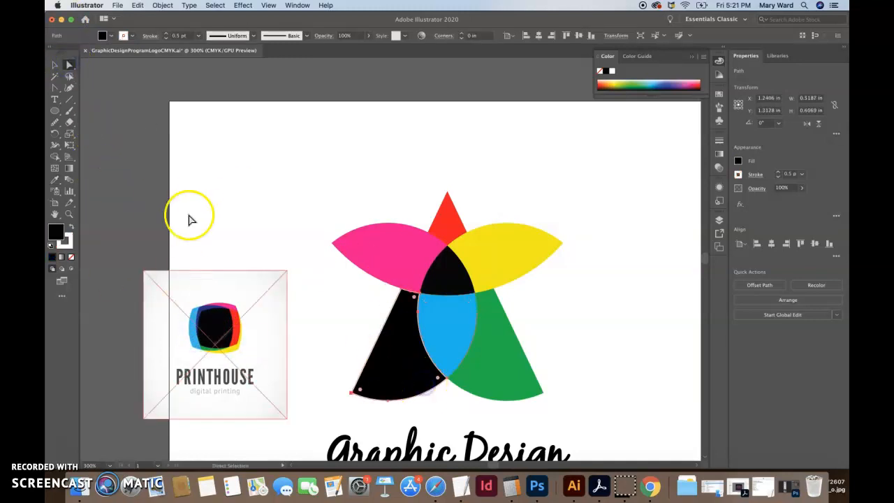
left_click(56, 179)
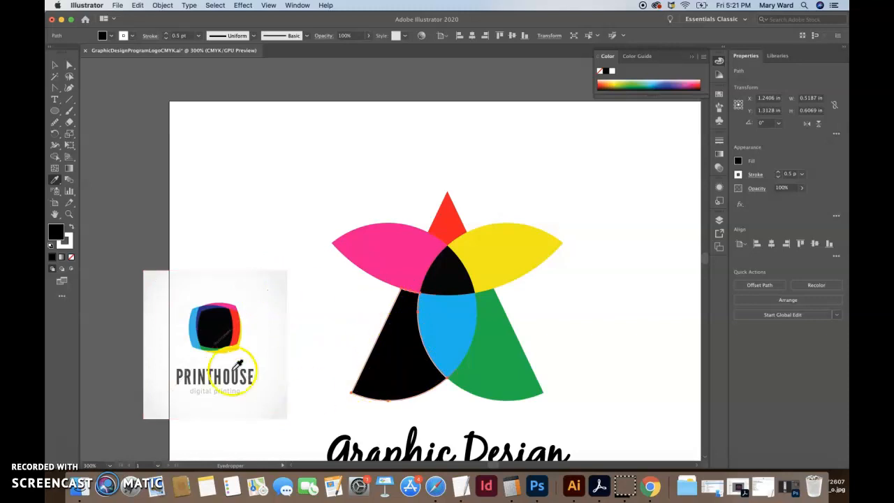
left_click(193, 339)
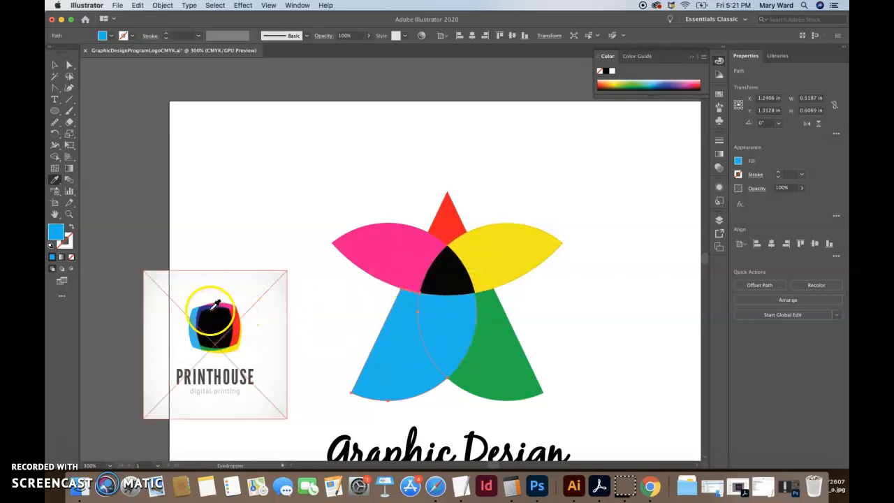
left_click(211, 305)
left_click(55, 64)
left_click(230, 201)
scroll(588, 367, "down", 5)
scroll(588, 367, "right", 3)
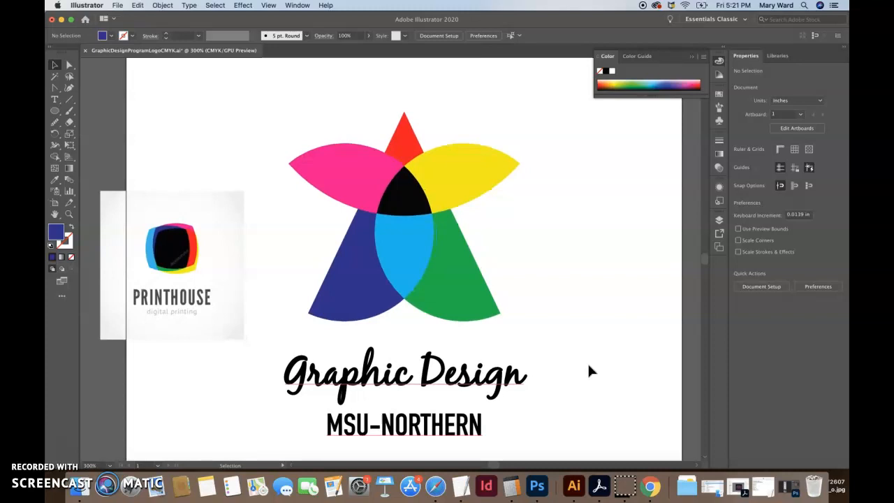
Step: Recolor the star's top triangle and both lower legs together, trying indigo and settling on a yellow-green sampled from the Printhouse image
left_click(403, 150)
left_click(353, 276, "shift")
left_click(463, 299, "shift")
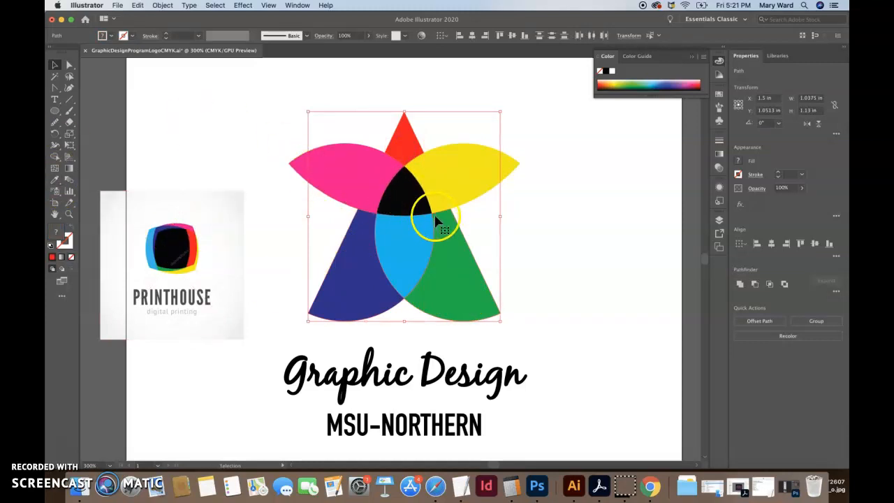
left_click(552, 263)
left_click(460, 273)
left_click(339, 286, "shift")
left_click(400, 133, "shift")
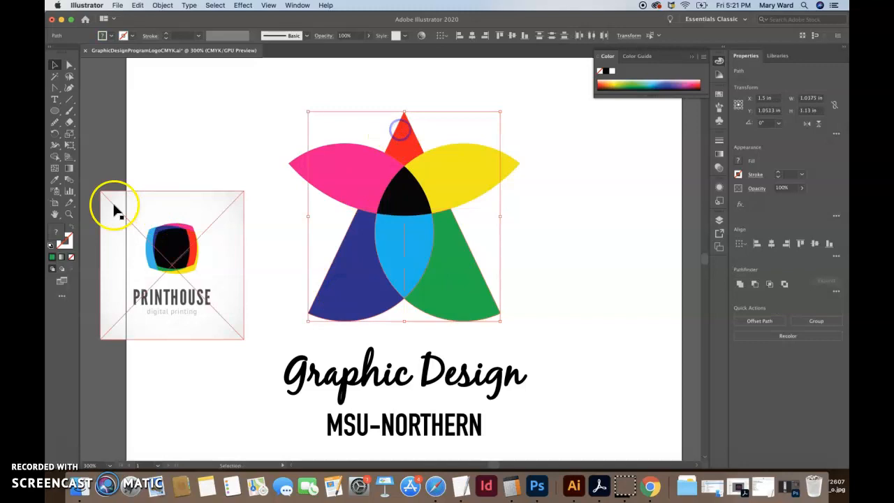
left_click(55, 180)
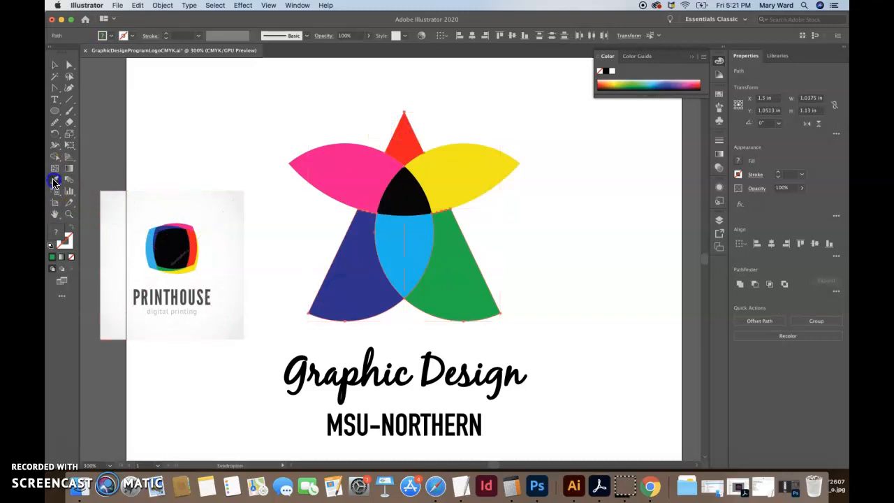
left_click(160, 227)
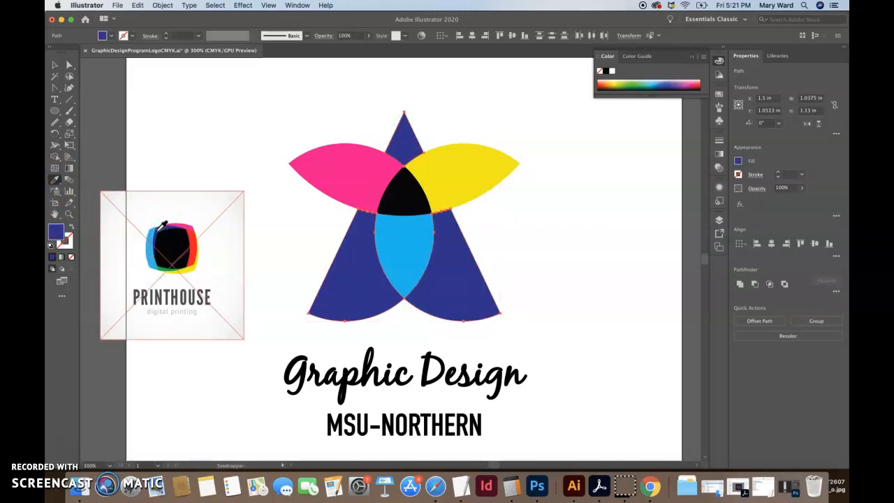
left_click(162, 276)
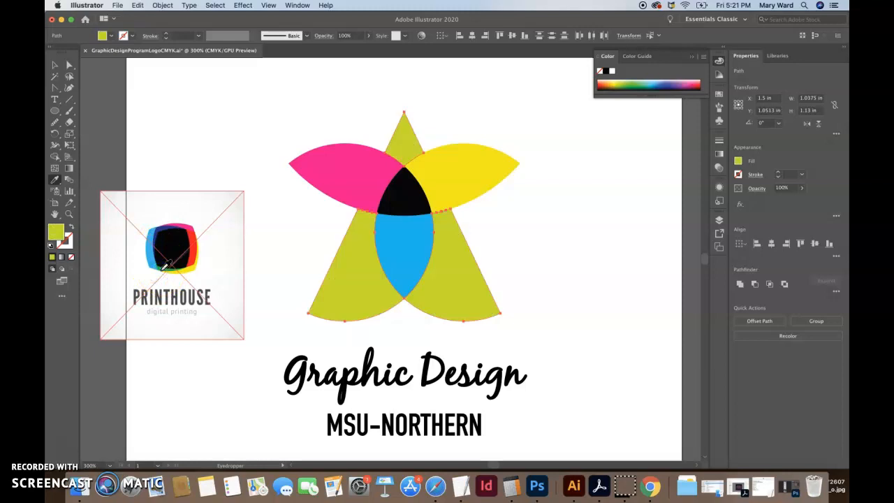
left_click(55, 64)
left_click(208, 127)
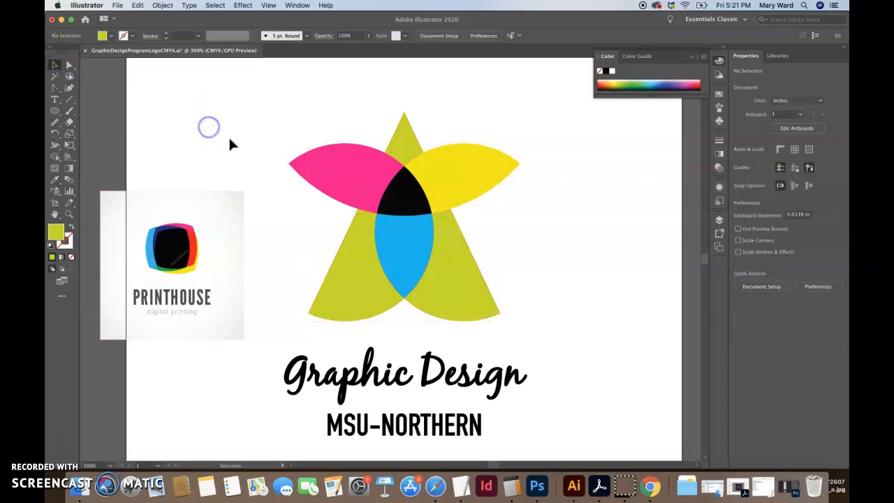
Step: Fill the star's upper-right petal with the black sampled from the Printhouse image
left_click(479, 178)
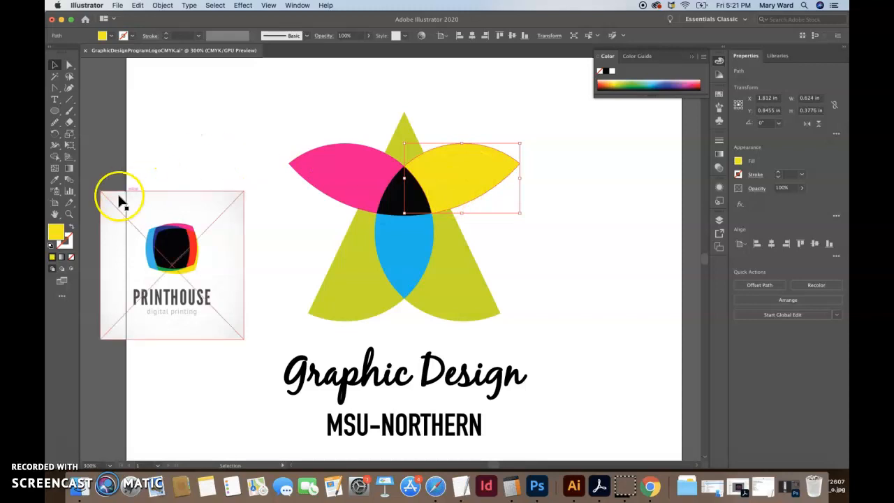
left_click(55, 183)
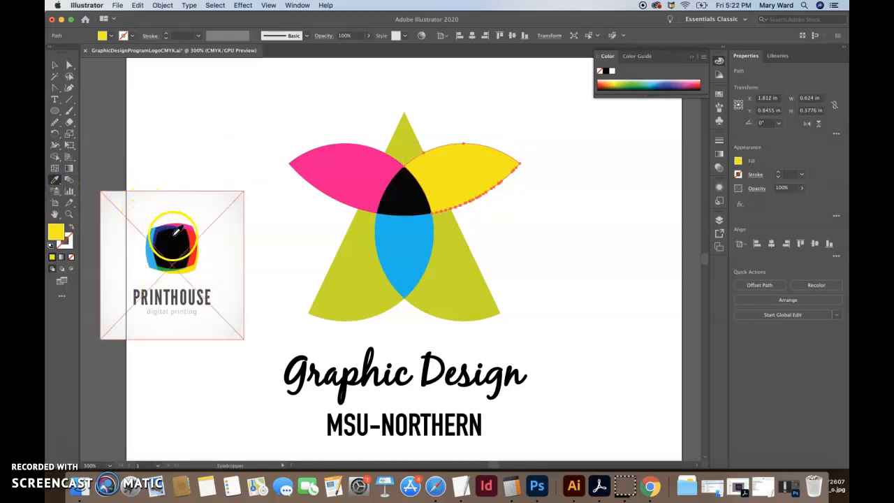
left_click(173, 237)
Step: Fill the star's center triangle with the yellow sampled from the Printhouse image and deselect it
left_click(68, 66)
left_click(385, 197)
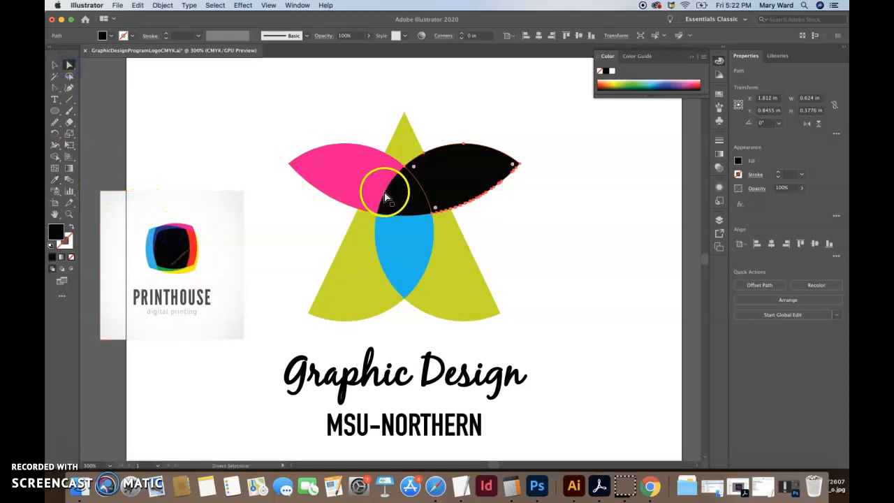
left_click(54, 179)
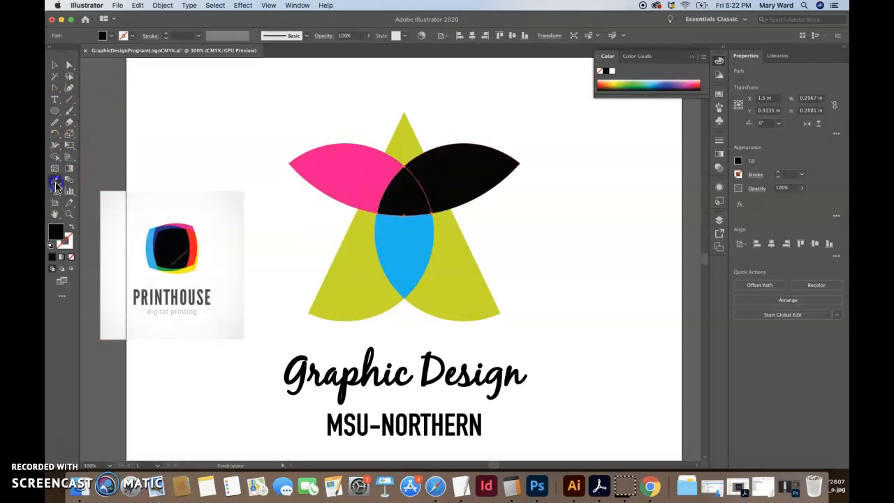
left_click(193, 267)
left_click(55, 65)
left_click(205, 134)
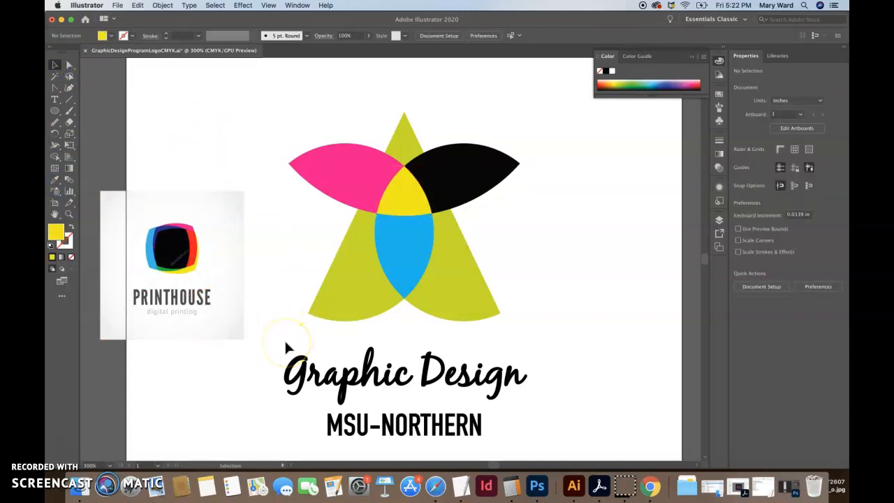
Step: Fill the petal between the star's two legs with the black sampled from the Printhouse image
left_click(416, 253)
left_click(55, 179)
left_click(184, 250)
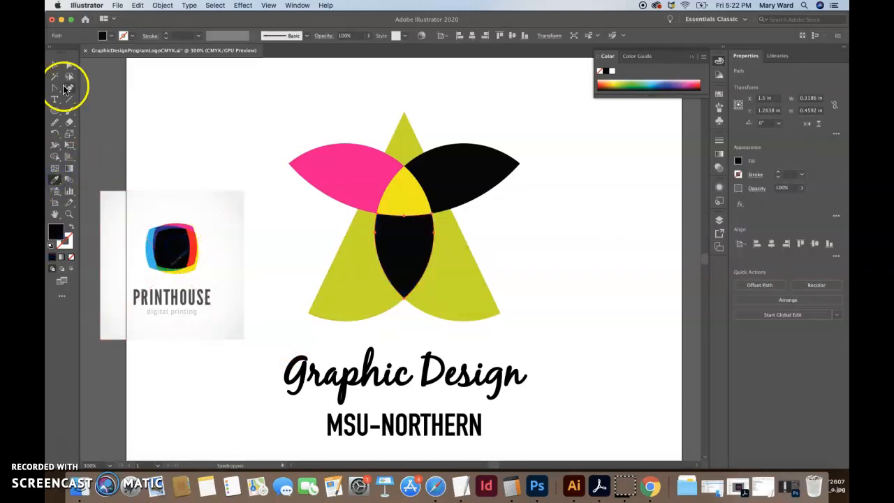
Step: Fill the star's upper-right petal with the cyan sampled from the Printhouse image and deselect it
left_click(69, 64)
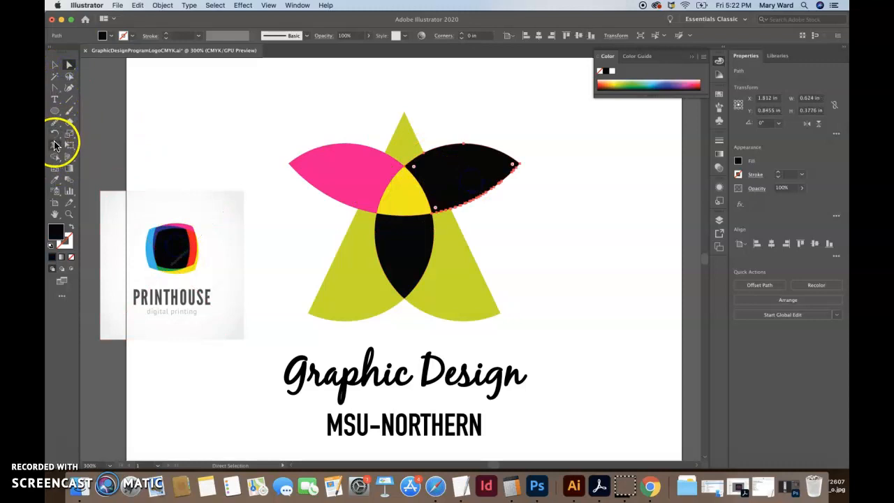
left_click(56, 180)
left_click(148, 258)
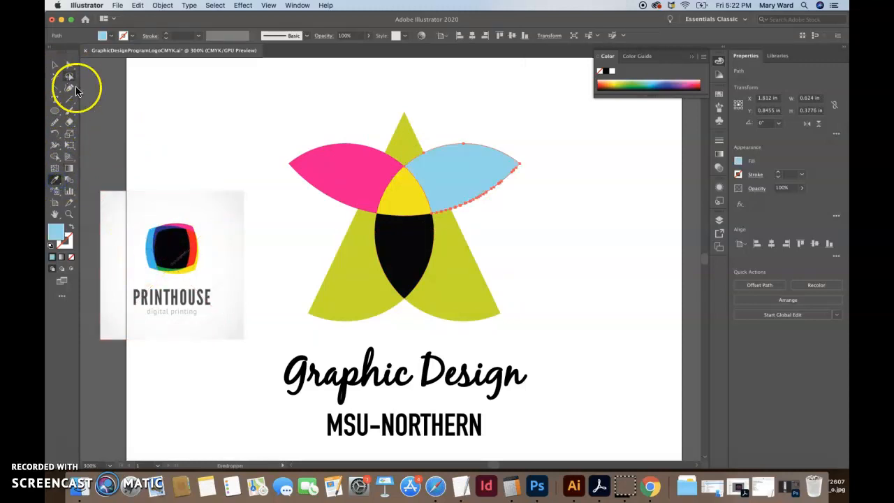
left_click(150, 255)
left_click(55, 64)
left_click(206, 139)
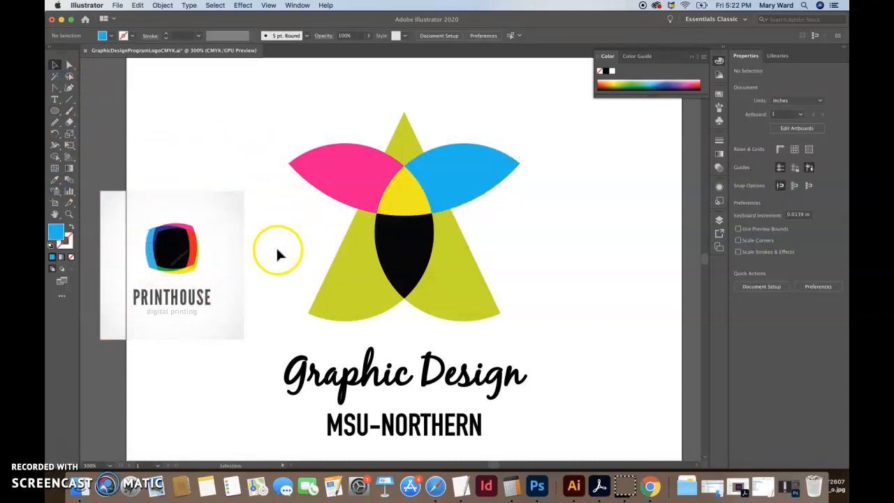
left_click(360, 305)
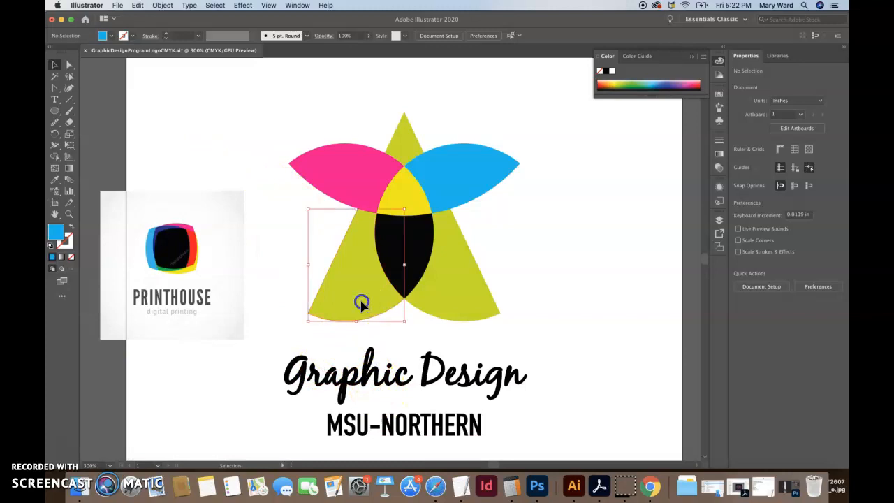
left_click(410, 140)
left_click(452, 256)
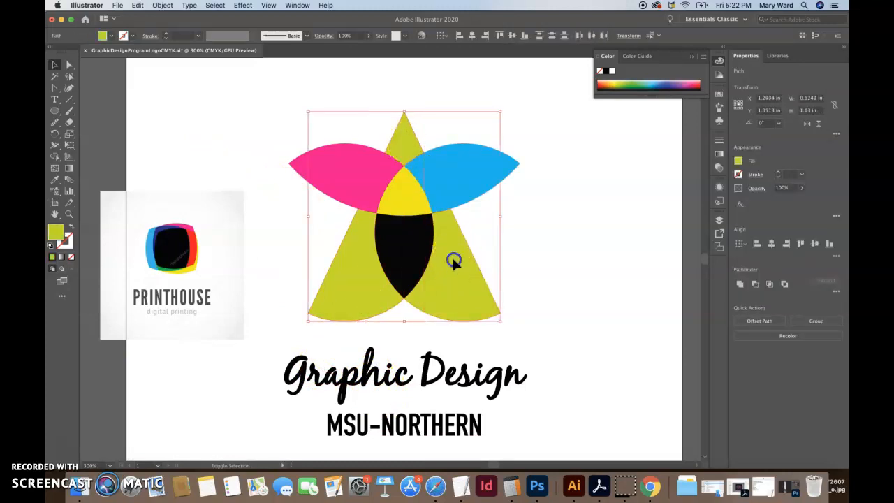
left_click(569, 271)
Step: Nudge the Graphic Design MSU-NORTHERN text block up closer to the star, to a Y position of about 1.9978 in
key("super+minus")
key("super+minus")
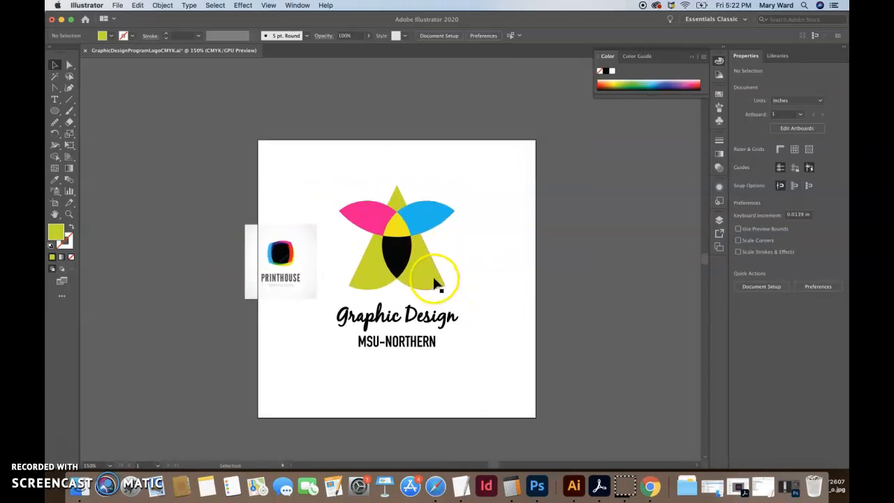
left_click(412, 319)
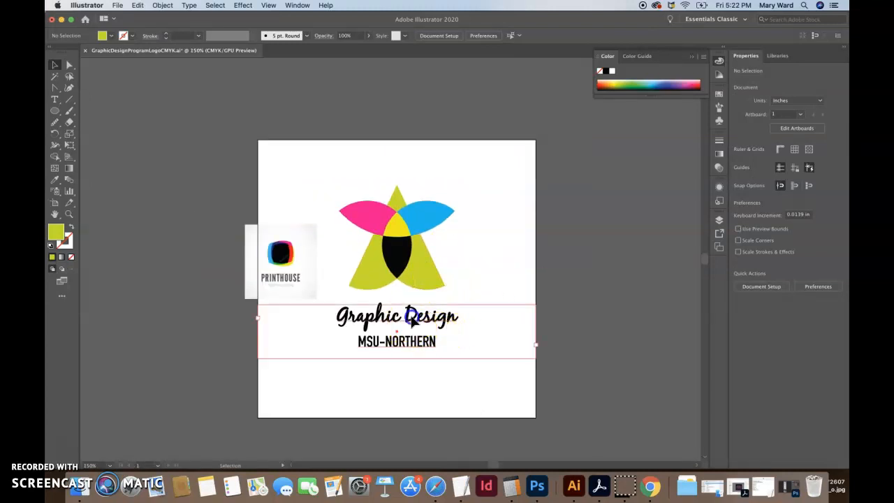
key("Up")
key("Up")
key("Up")
key("Up")
key("Up")
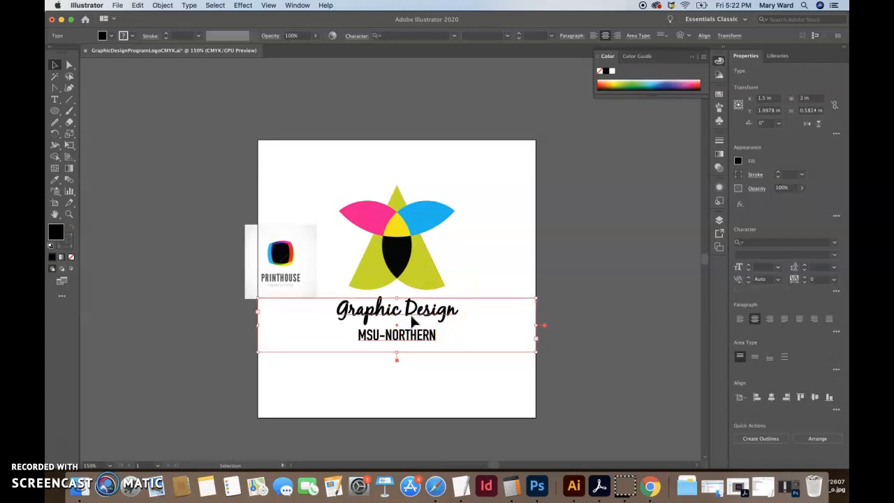
triple_click(435, 316)
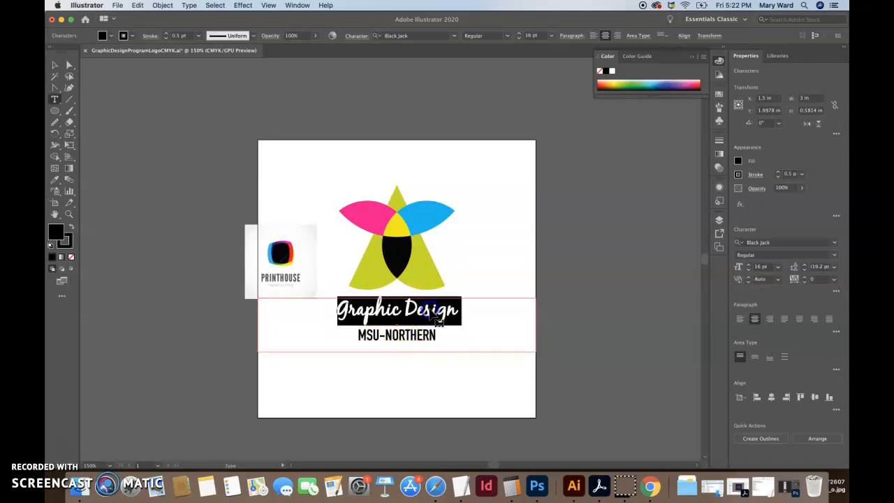
left_click_drag(438, 338, 319, 310)
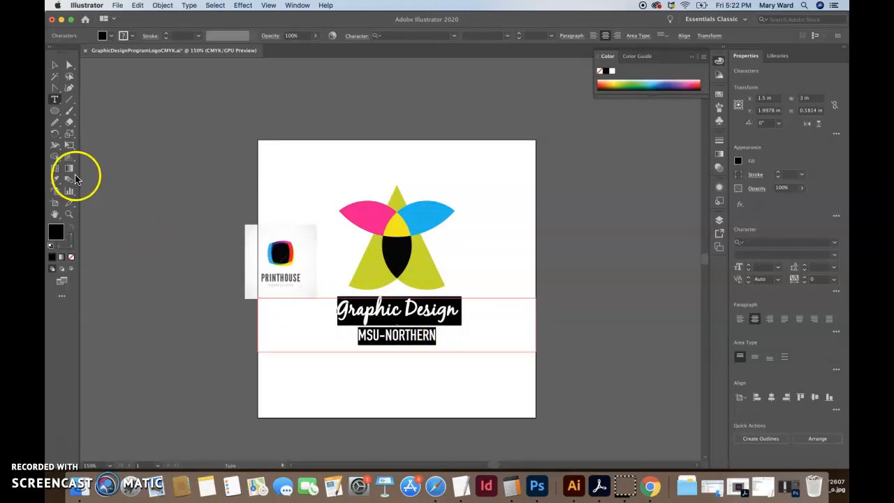
left_click(278, 245)
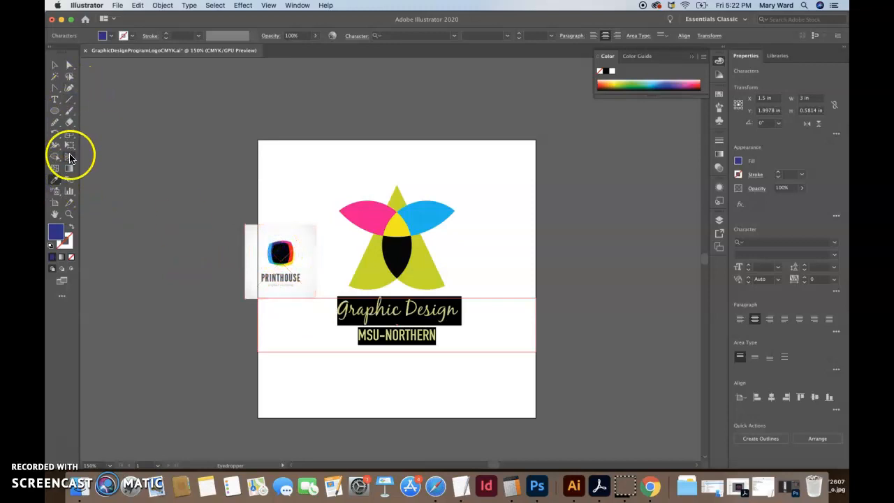
left_click(72, 239)
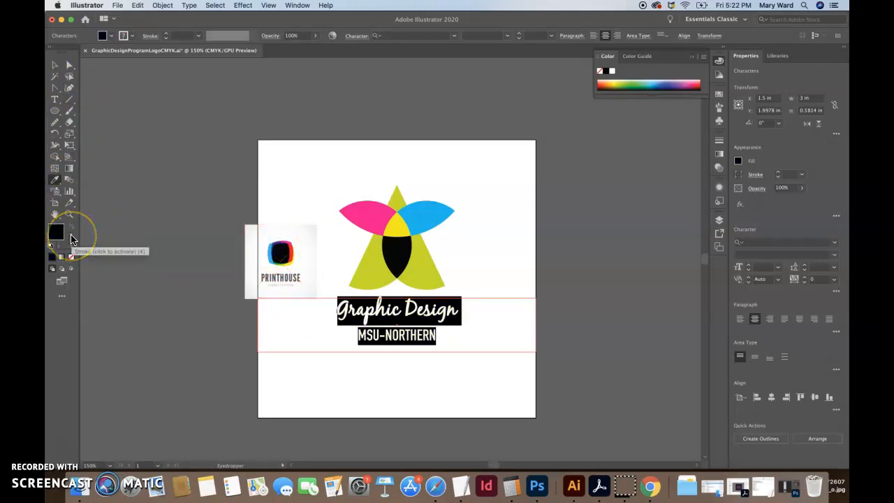
left_click(55, 99)
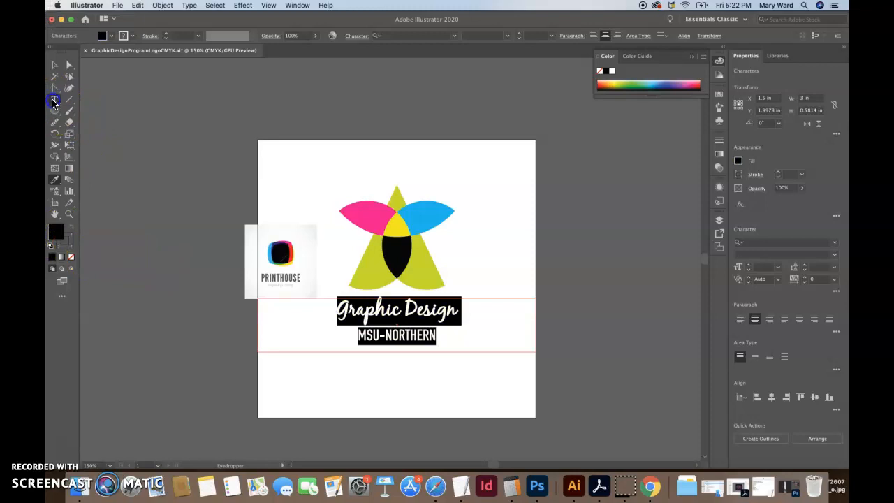
left_click(148, 202)
Step: Color the fill and stroke of the "Graphic Design" line with the dark blue sampled from the Printhouse image
left_click_drag(454, 311, 312, 310)
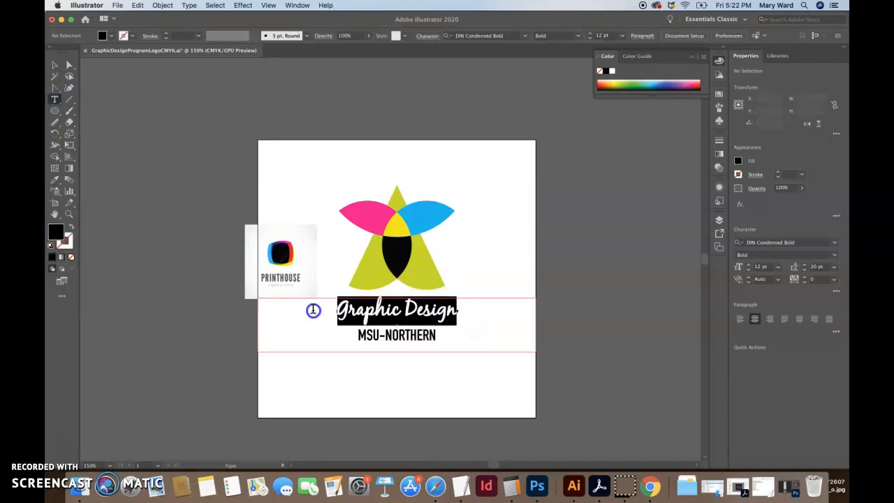
left_click(55, 179)
left_click(279, 248)
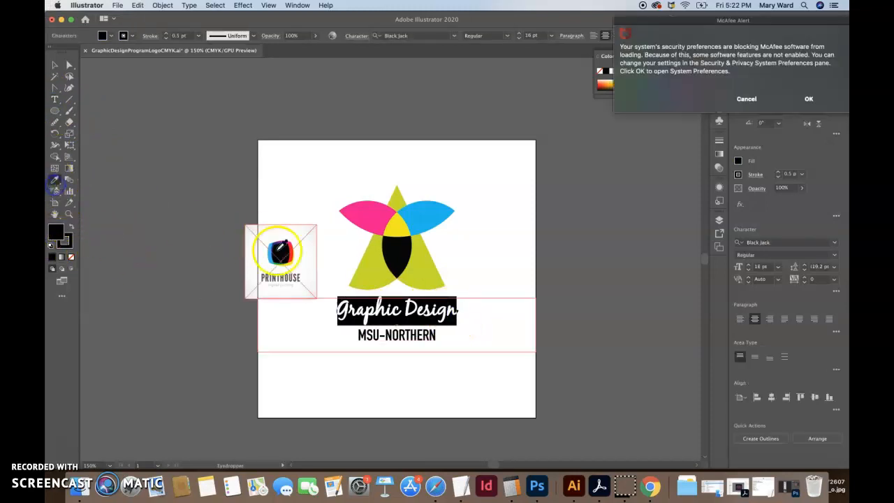
left_click(435, 492)
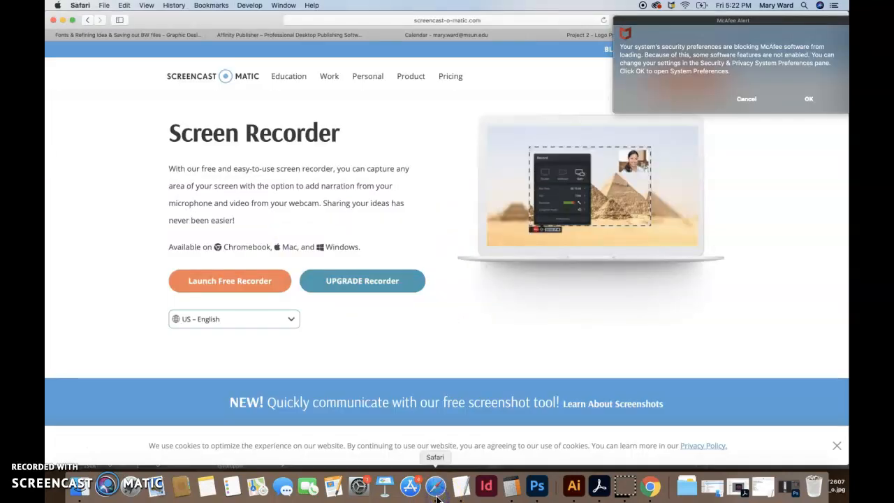
left_click(573, 483)
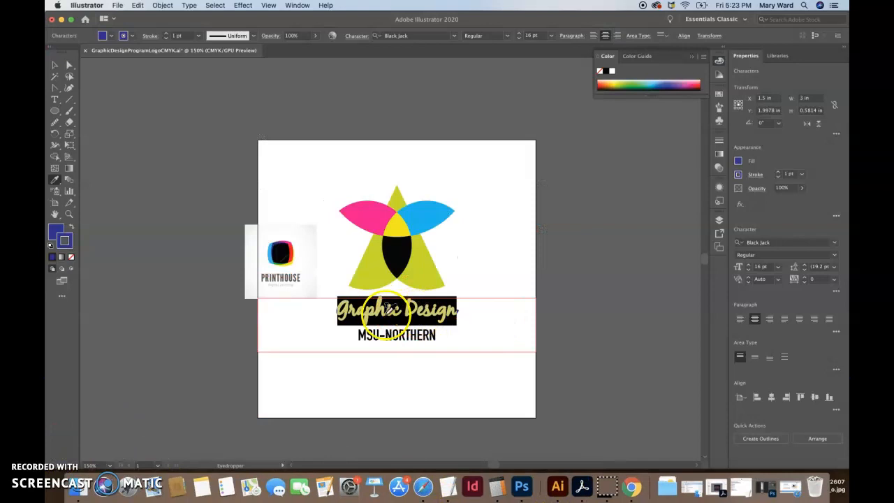
Step: Set the stroke weight of the "Graphic Design" line to 0.5 pt
left_click(54, 99)
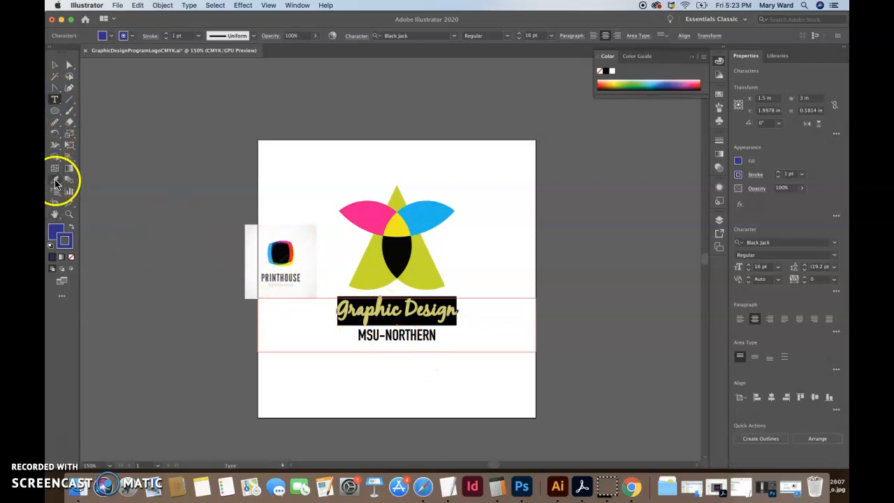
left_click(800, 176)
left_click(814, 195)
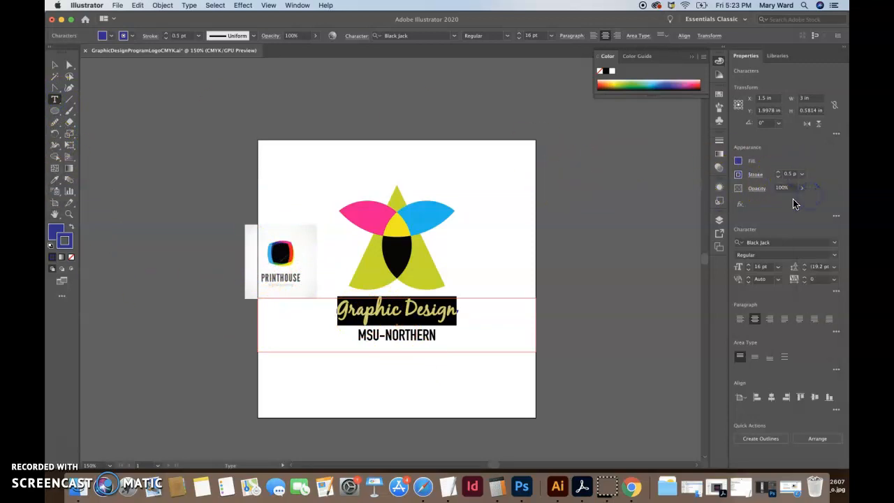
Step: Fill the "MSU-NORTHERN" line with the same dark blue, without a stroke, and deselect the text
left_click_drag(430, 336, 355, 340)
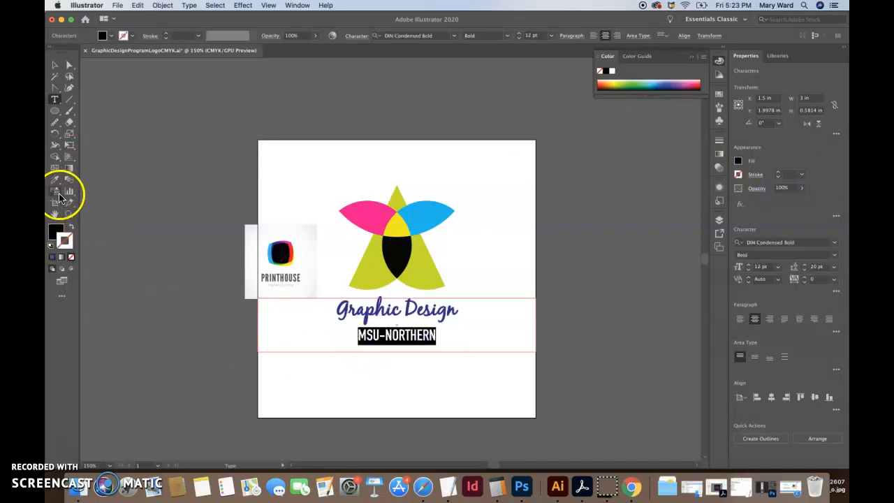
left_click(52, 260)
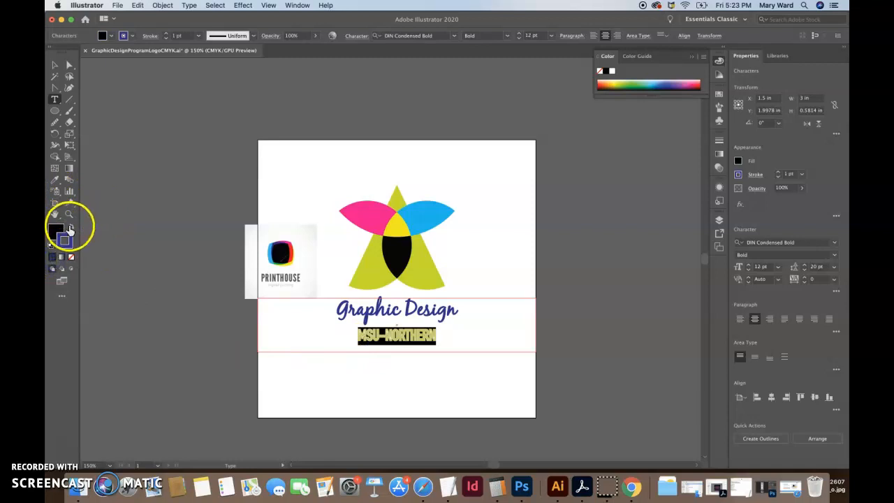
left_click(69, 229)
left_click(71, 258)
left_click(56, 65)
left_click(158, 152)
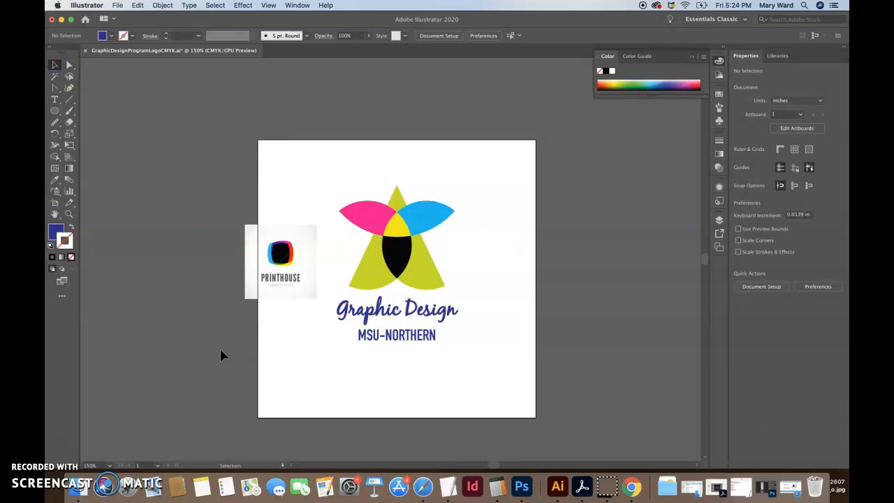
left_click(412, 330)
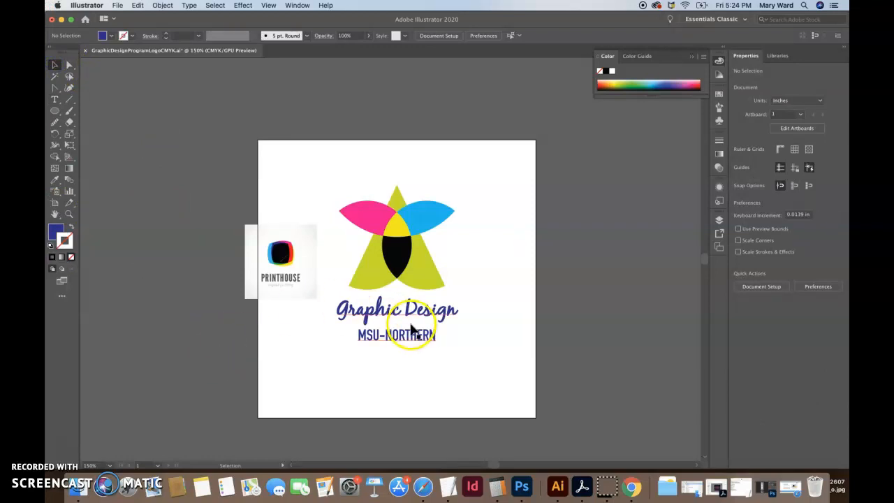
left_click(483, 356)
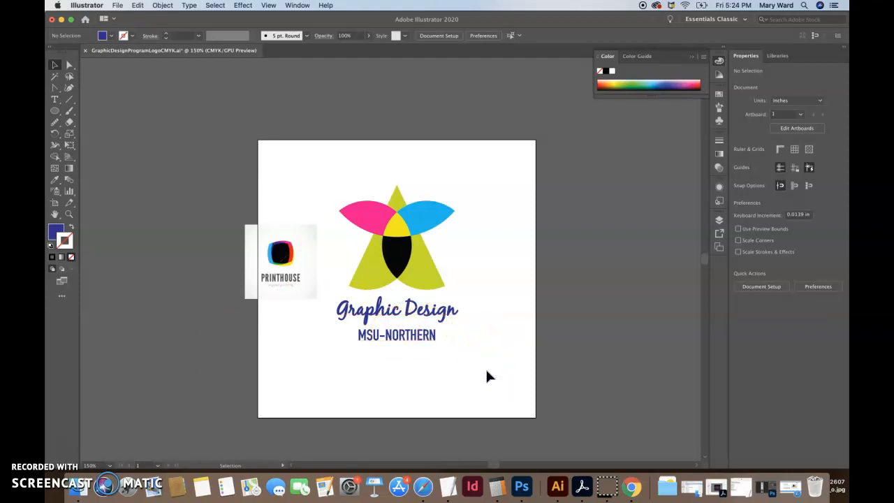
Step: Move the Printhouse reference image off the artboard and delete it
left_click(265, 275)
left_click_drag(280, 282, 176, 278)
left_click(191, 326)
left_click(190, 285)
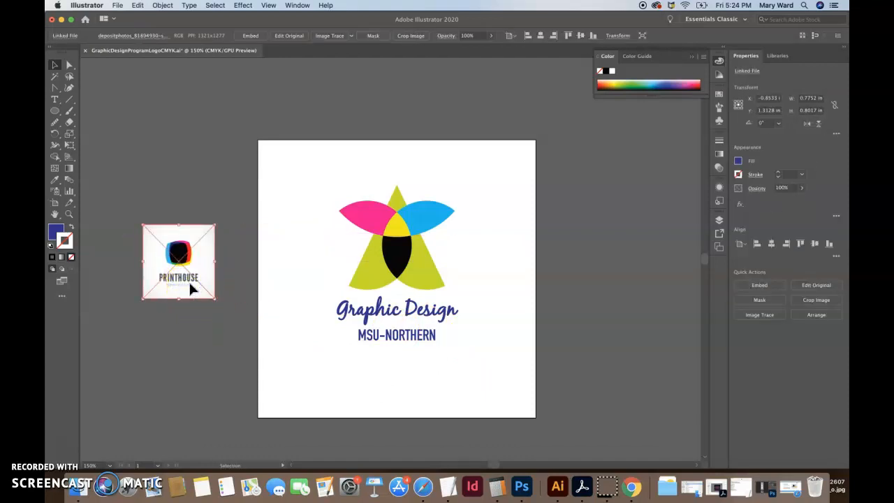
key("Delete")
left_click(231, 265)
left_click(380, 228)
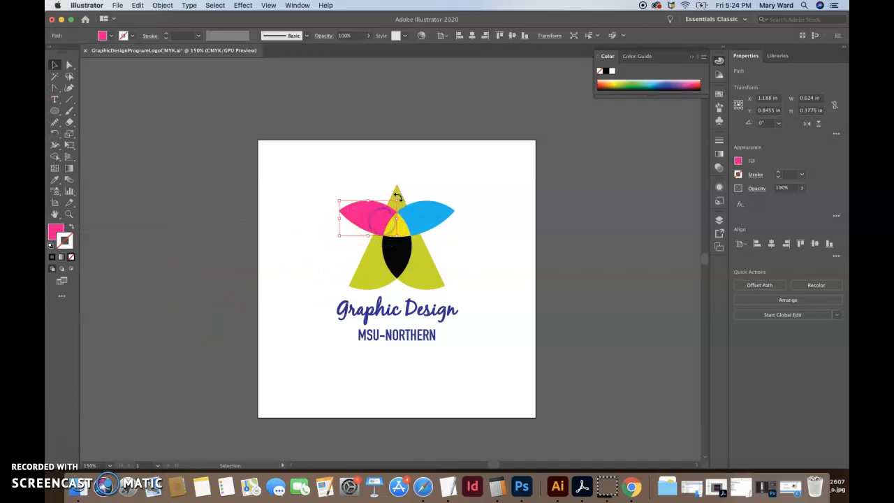
left_click(424, 256)
left_click(420, 223)
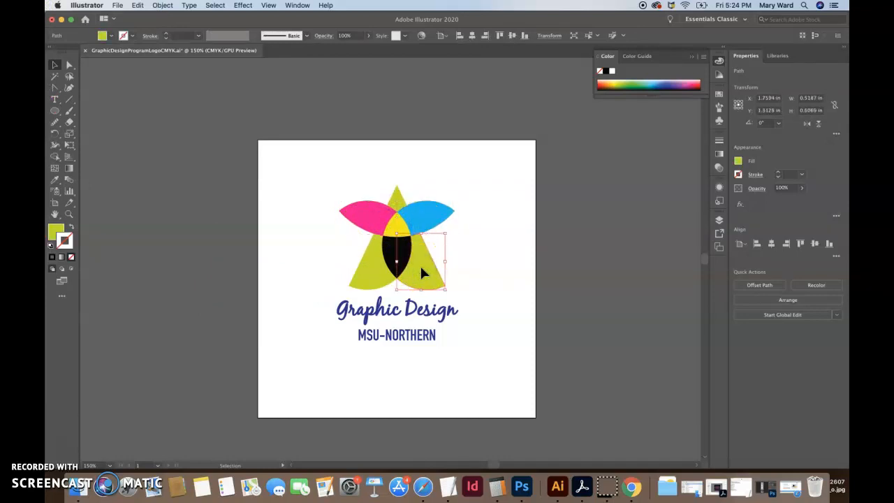
key("super+equal")
key("super+equal")
key("v")
left_click(499, 280)
left_click(419, 283)
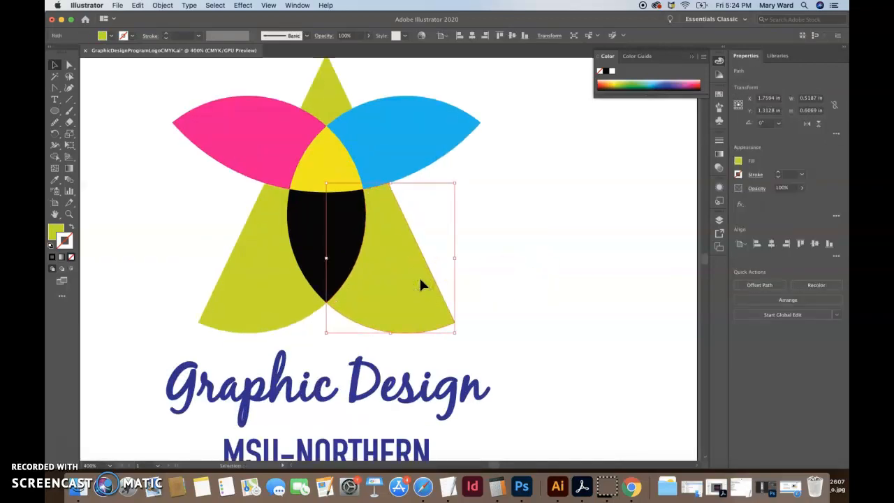
key("shift+Left")
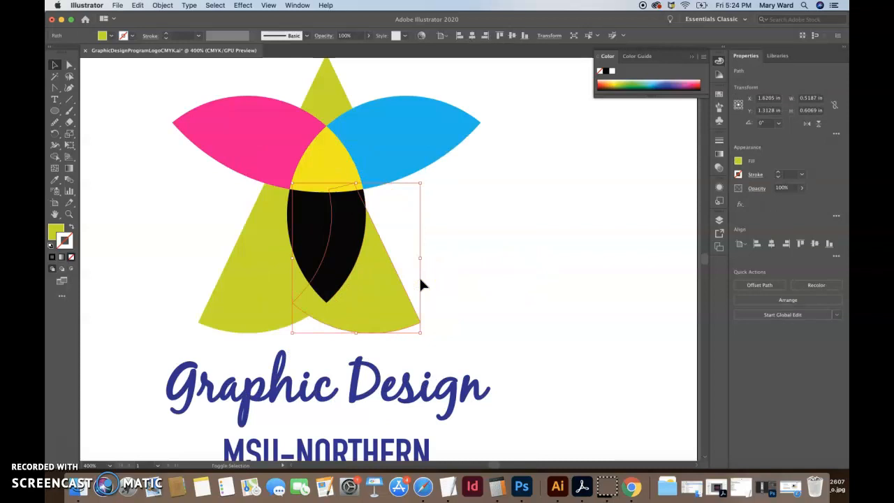
key("super+z")
Step: Nudge the star's two green legs toward each other by two increments each so they overlap behind the black petal
left_click(489, 277)
left_click(408, 285)
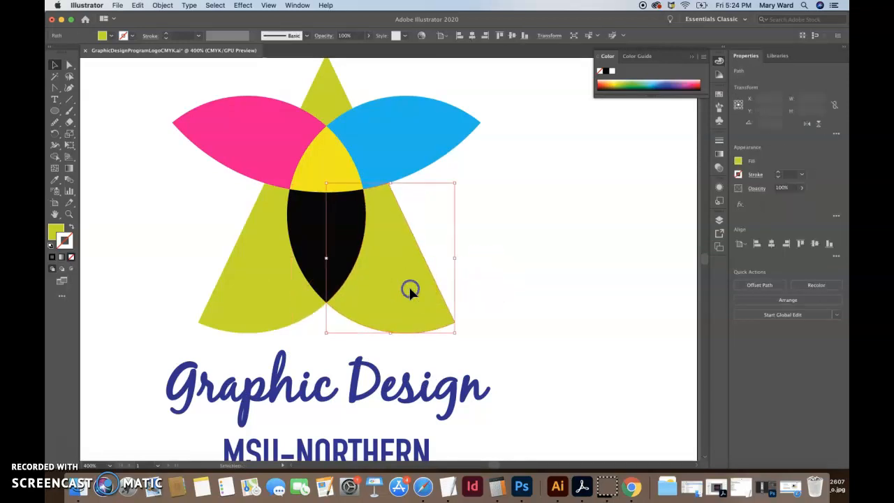
key("Left")
key("Left")
left_click(291, 292)
key("Right")
key("Right")
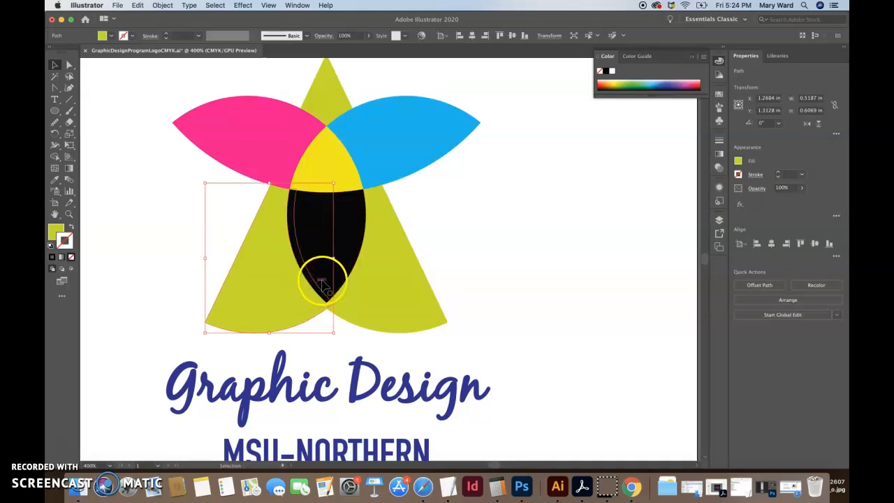
Step: Reduce the opacity of the black petal between the star's legs to 82%
left_click(315, 253)
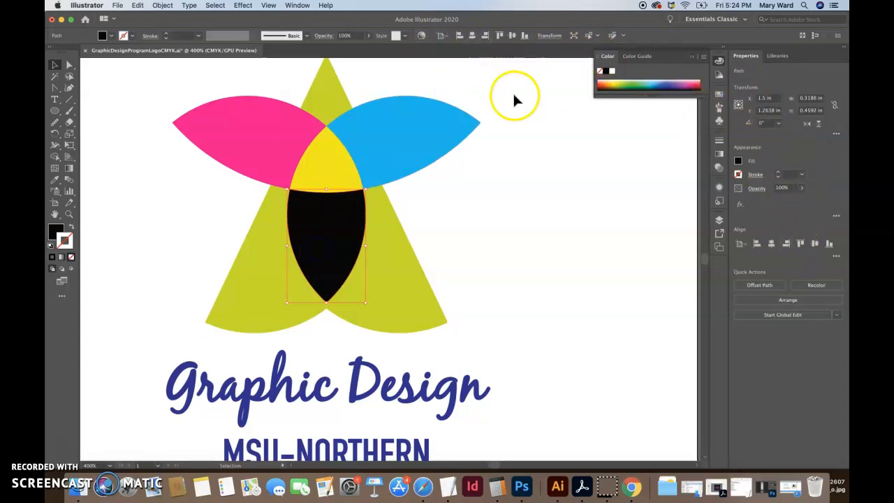
left_click(371, 36)
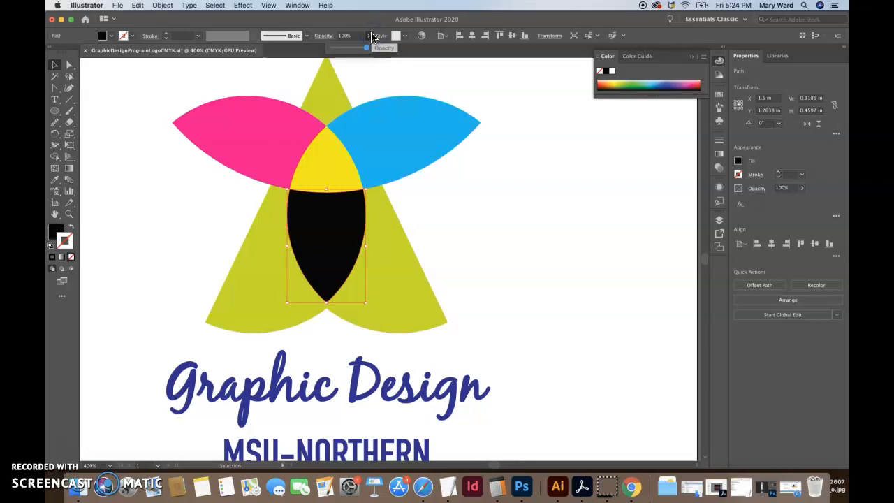
left_click(354, 50)
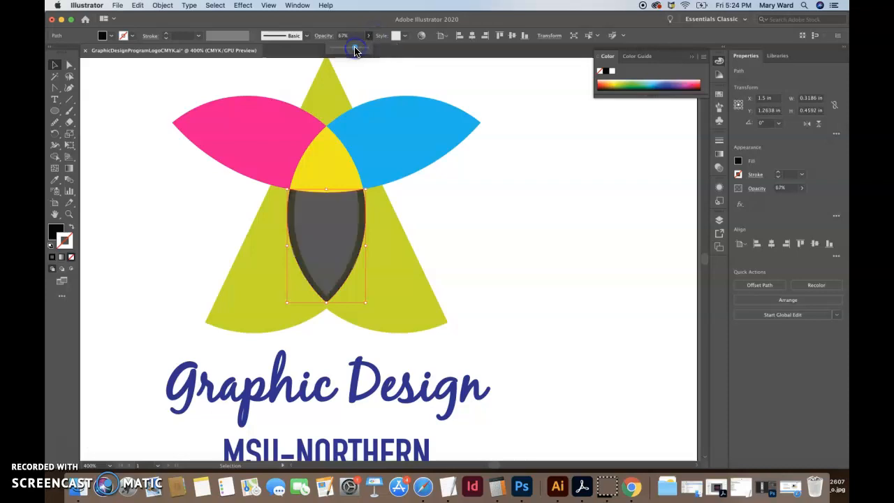
left_click_drag(357, 50, 360, 50)
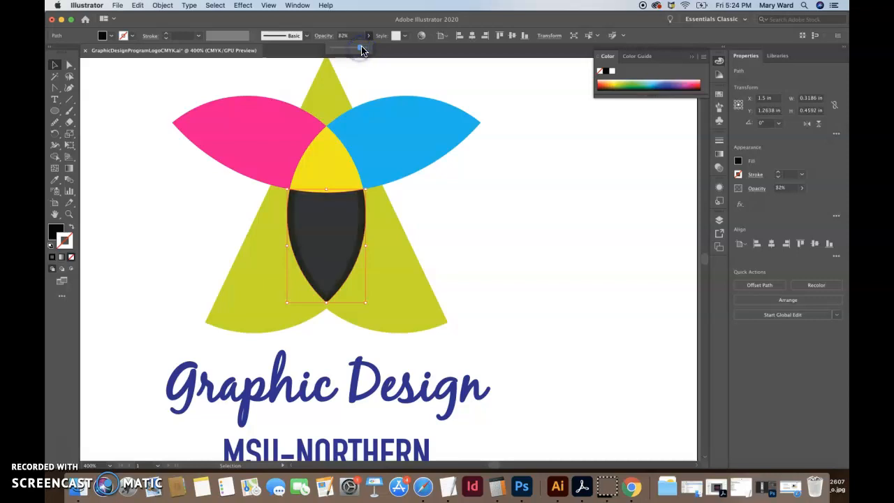
left_click(56, 65)
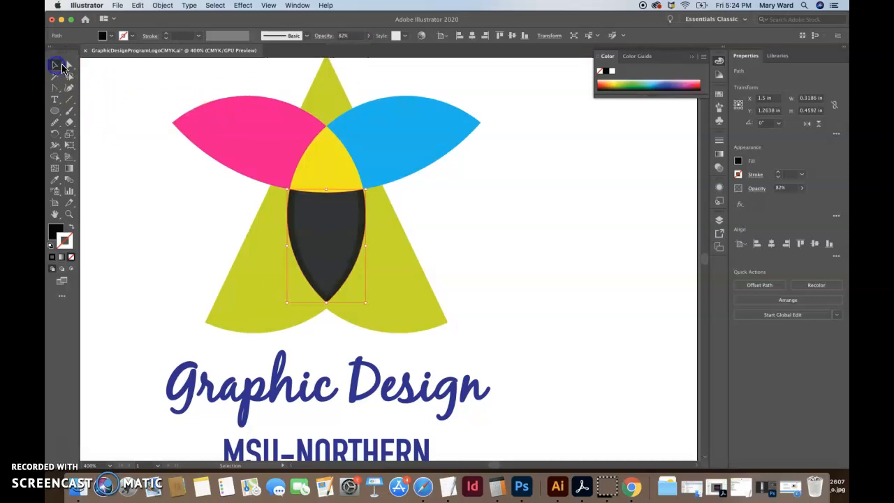
Step: Reduce the opacity of the magenta and cyan petals to 64% and deselect them
left_click(336, 99)
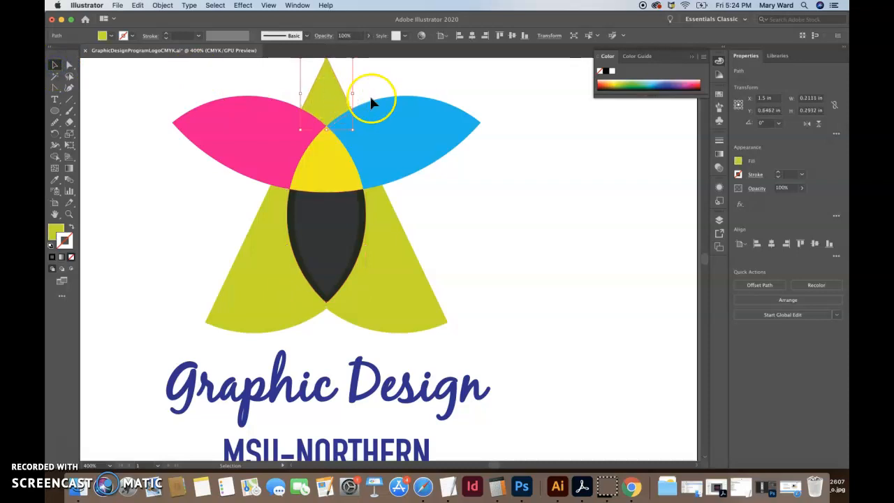
left_click(391, 124)
left_click(267, 137, "shift")
left_click_drag(369, 38, 351, 45)
left_click(475, 190)
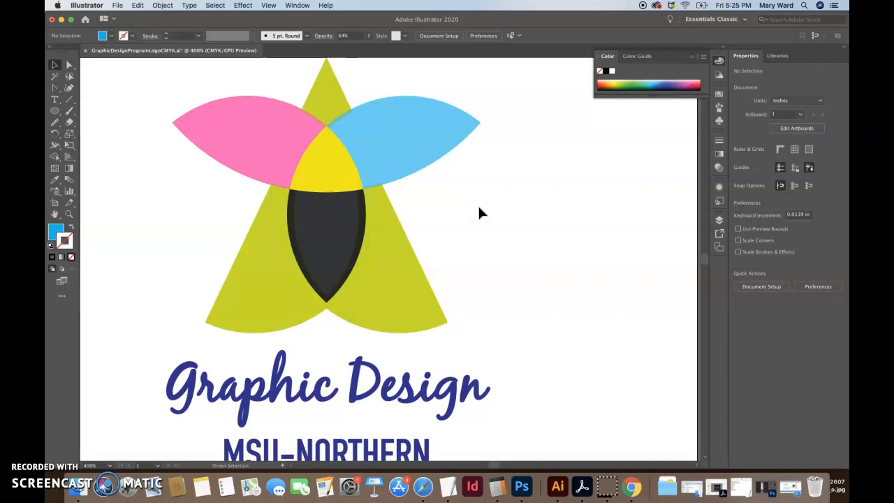
Step: Restore the magenta and cyan petals to full opacity
key("super+minus")
key("super+minus")
left_click(450, 202)
left_click(394, 201)
left_click(429, 229)
left_click(434, 236)
left_click(442, 252)
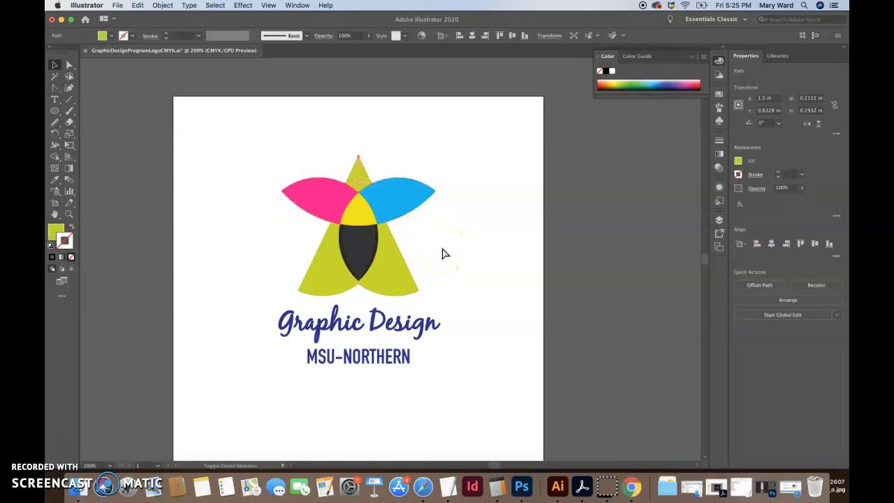
Step: Set the opacity of the black petal between the star's green legs back to 100%
left_click(385, 272)
left_click(326, 281, "shift")
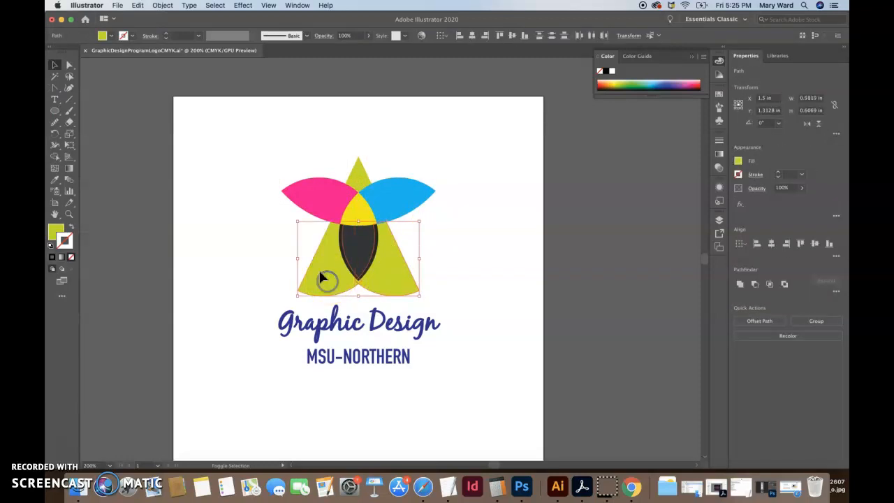
left_click(360, 260)
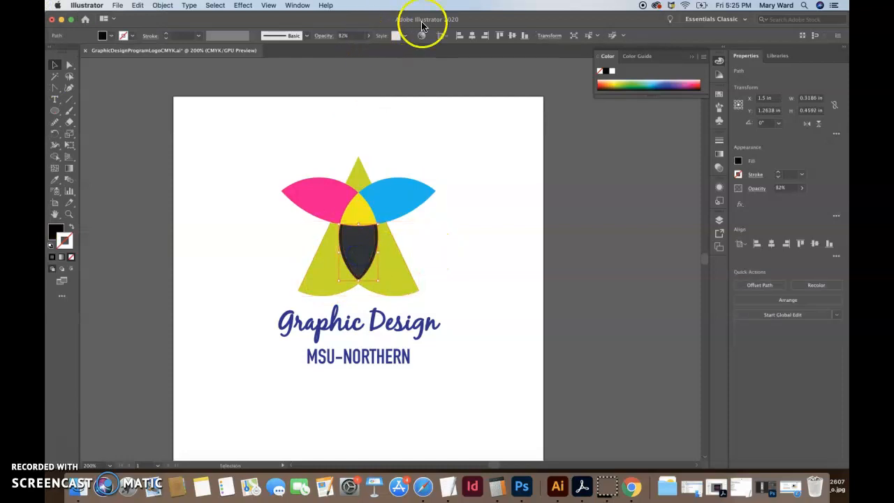
left_click(367, 35)
left_click(379, 52)
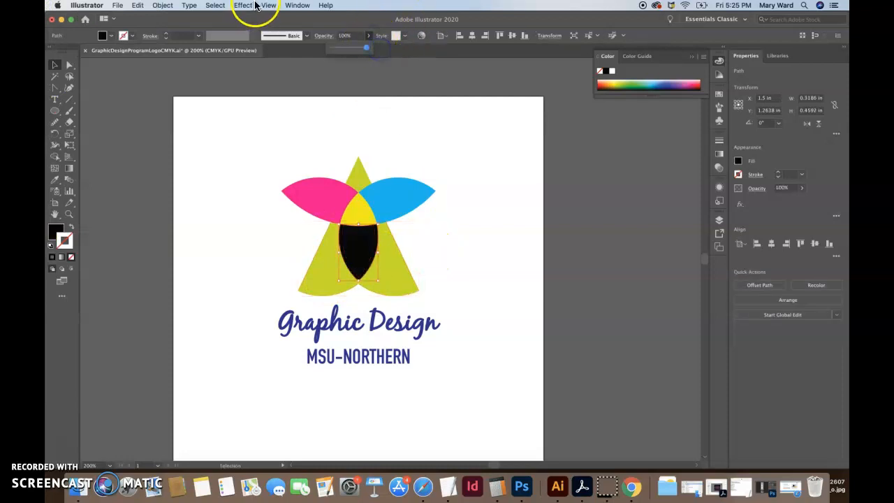
left_click(296, 5)
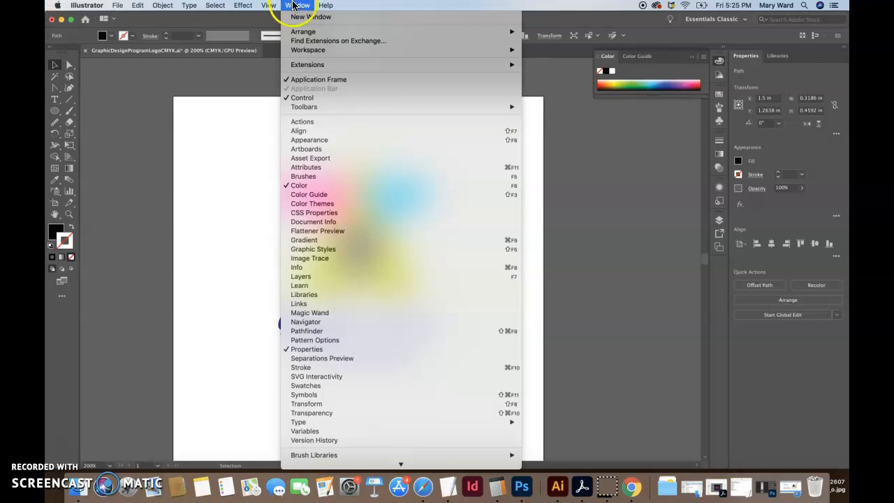
mouse_move(243, 5)
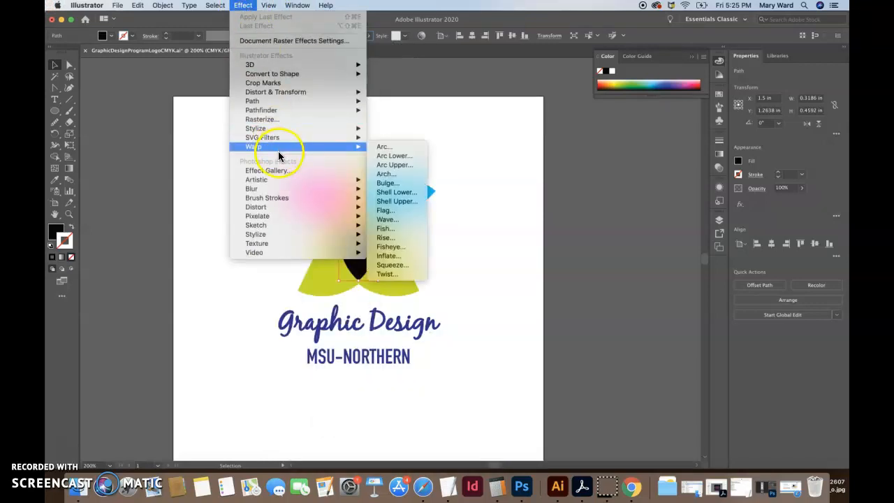
mouse_move(283, 203)
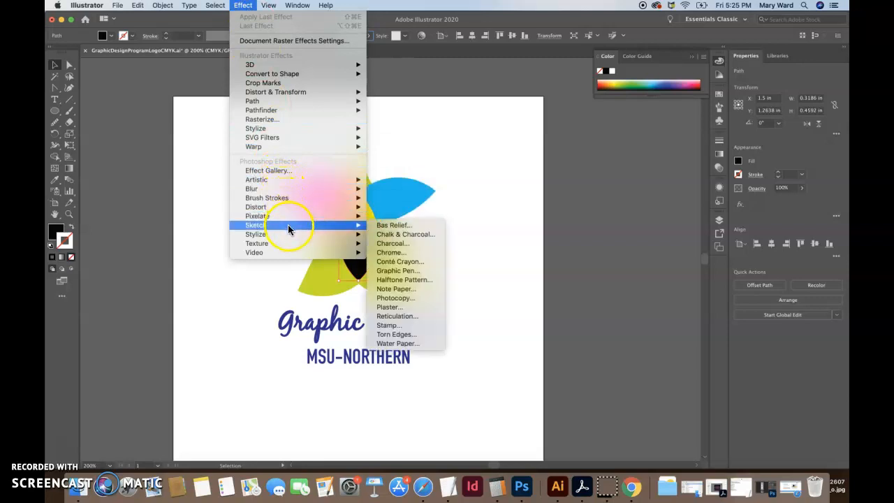
mouse_move(288, 238)
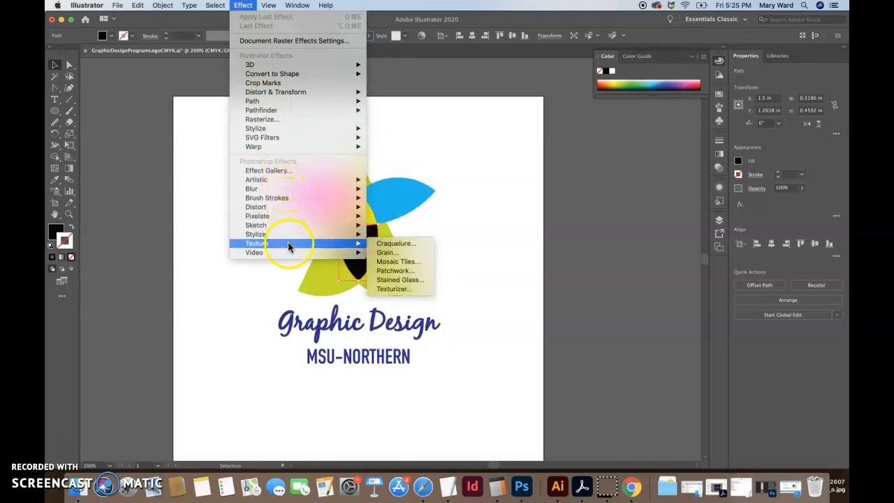
mouse_move(288, 255)
mouse_move(283, 217)
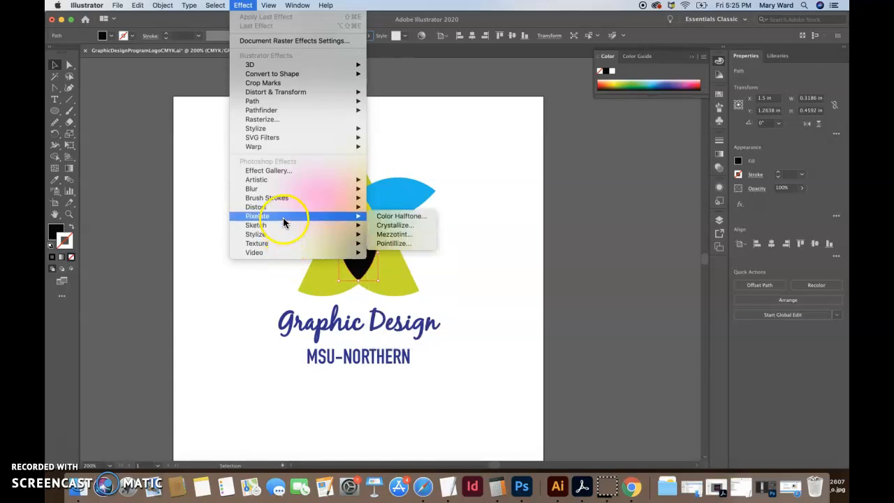
left_click(63, 452)
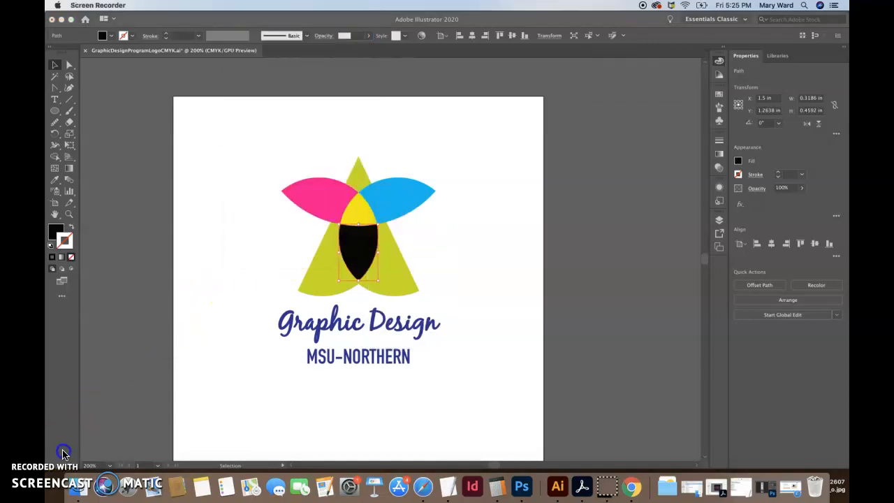
Step: Try Multiply and Color Burn on the black petal, settle on the Lighten blending mode, and deselect it
left_click(324, 36)
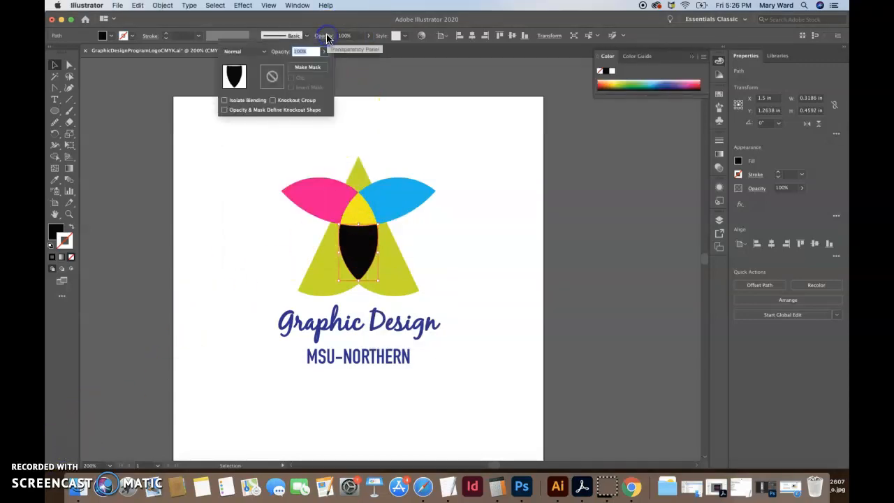
left_click(262, 50)
left_click(251, 87)
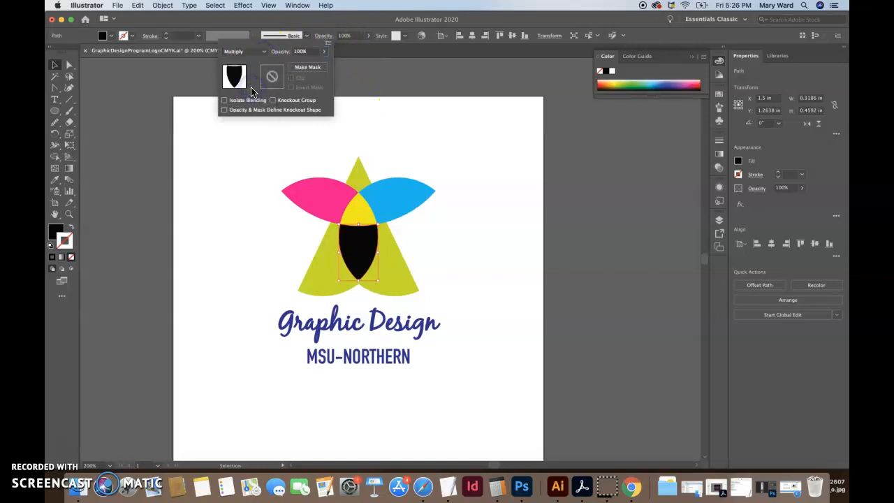
left_click(259, 51)
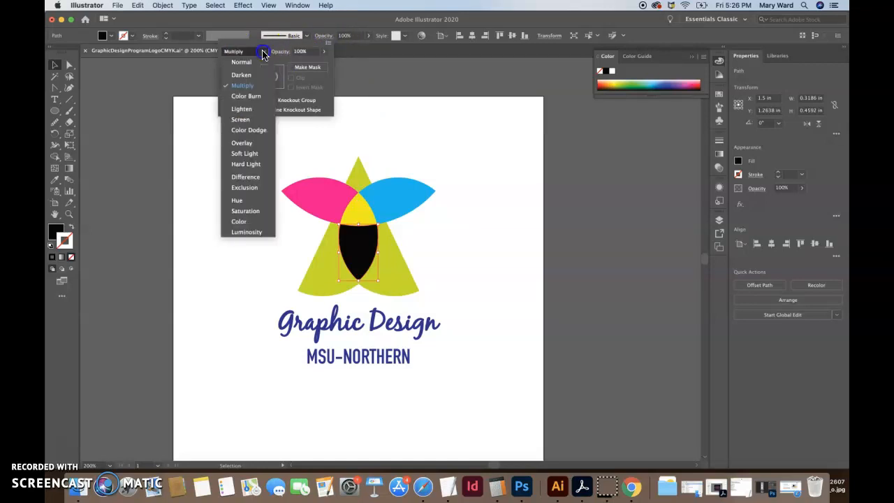
left_click(247, 97)
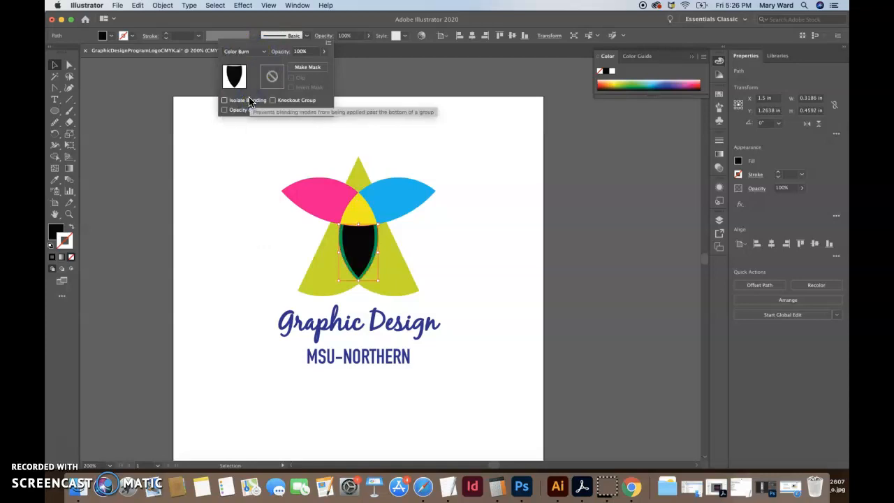
left_click(244, 51)
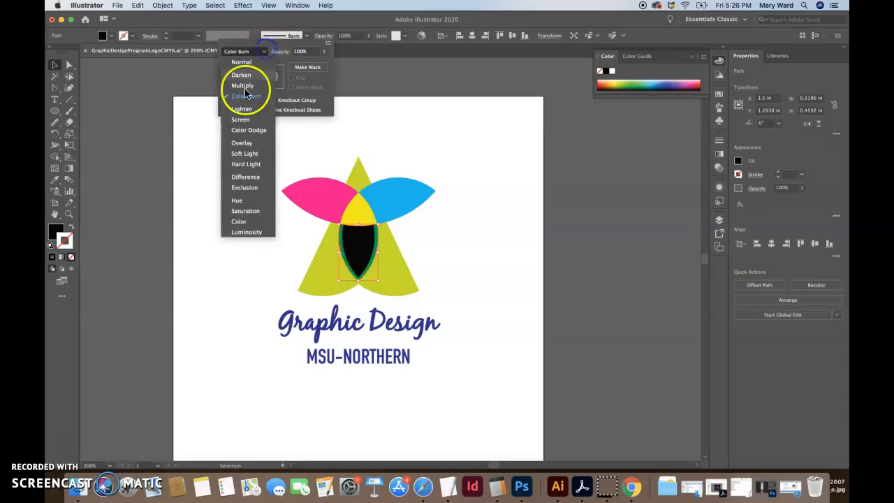
left_click(245, 110)
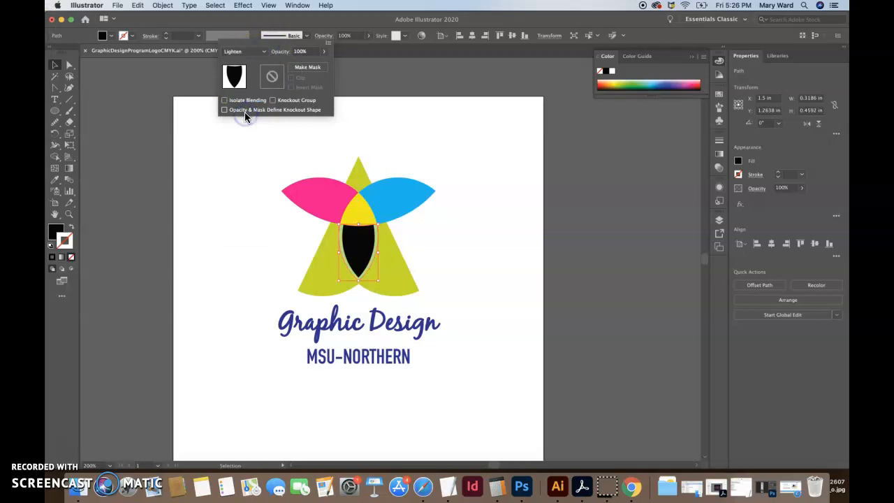
left_click(232, 193)
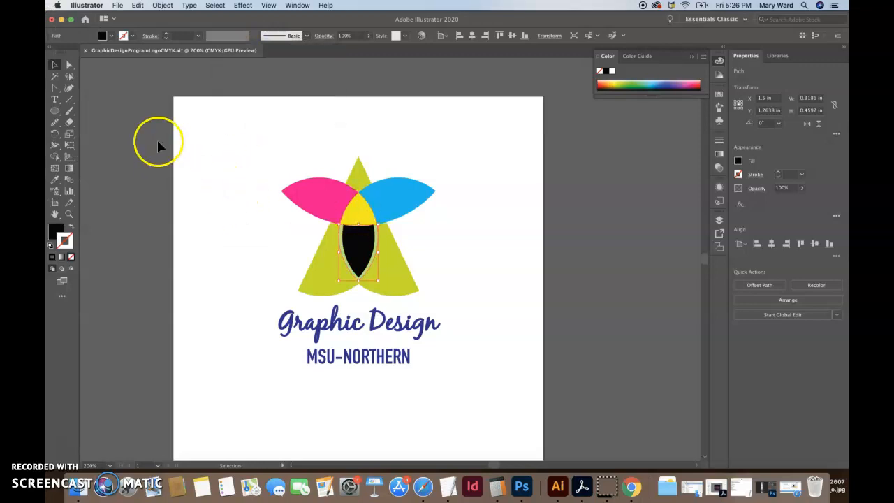
left_click(189, 187)
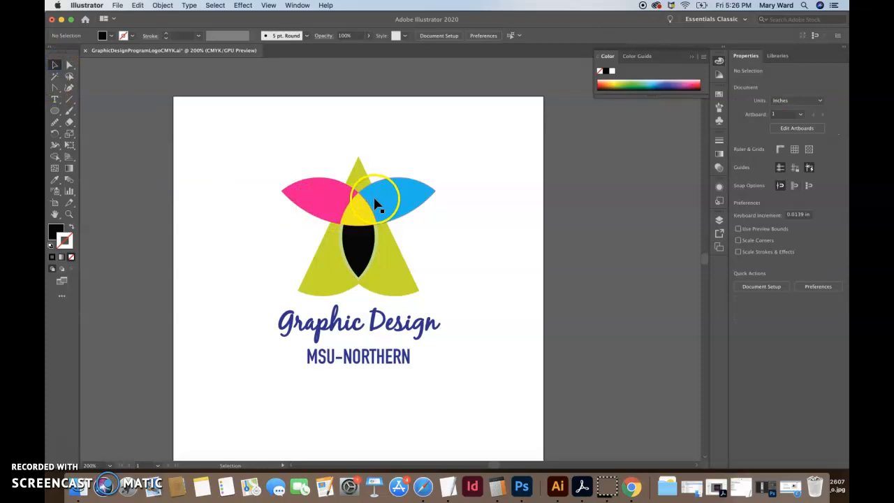
left_click(370, 190)
left_click(329, 194)
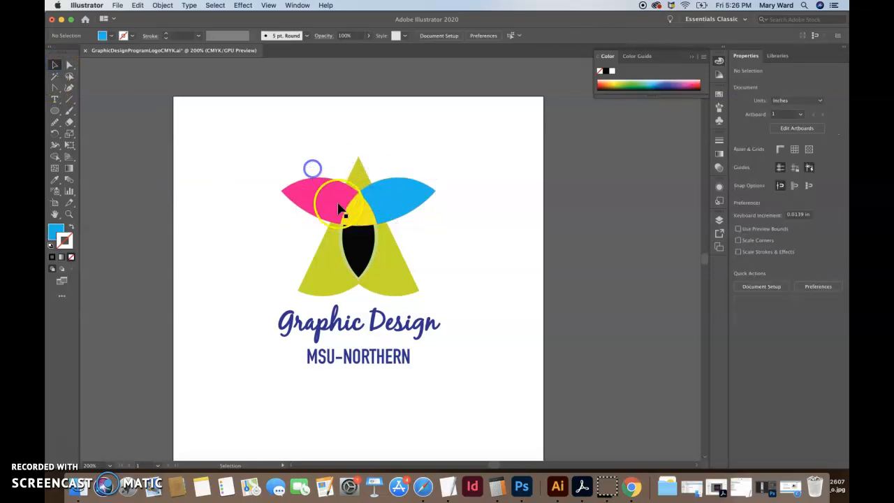
left_click(361, 173)
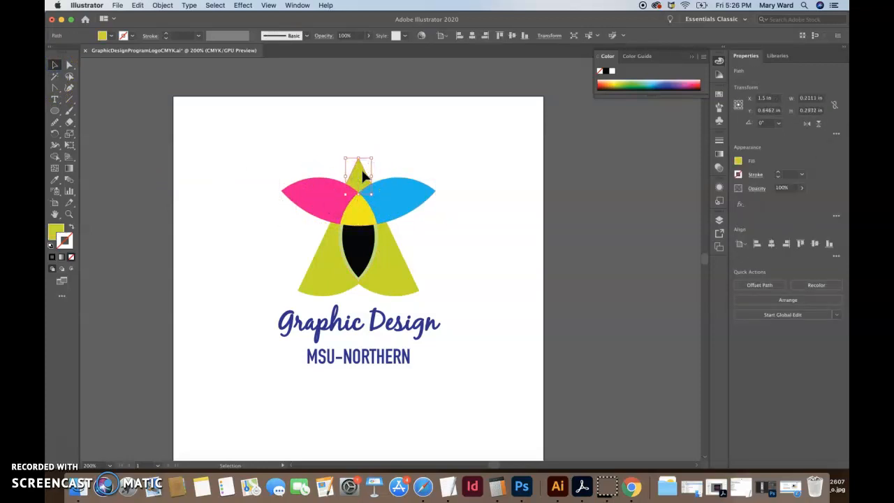
left_click(395, 197, "shift")
left_click(315, 190, "shift")
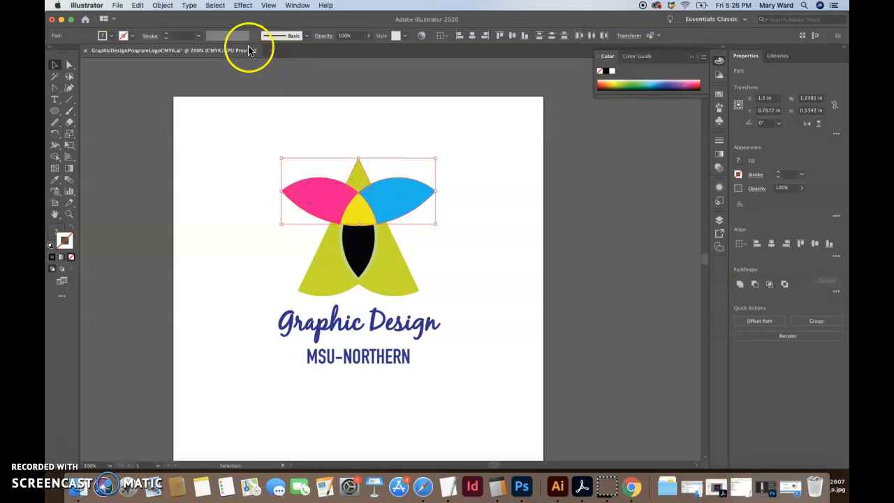
left_click(334, 114)
Step: Nudge the star's green top tip down one increment so it overlaps the magenta and cyan petals
left_click(356, 172)
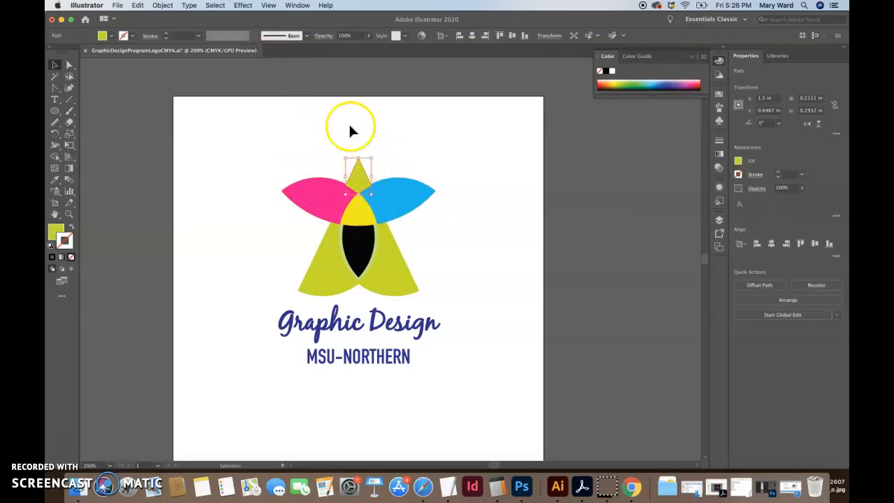
left_click(384, 157)
left_click(362, 174)
left_click(394, 146)
left_click(362, 179)
Step: Set the green top tip's blending mode to Multiply and deselect it
left_click(327, 37)
left_click(262, 52)
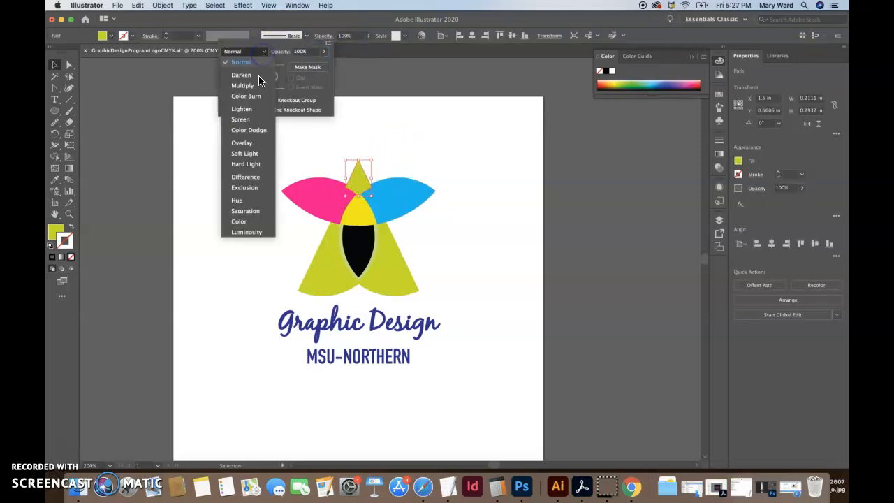
left_click(245, 86)
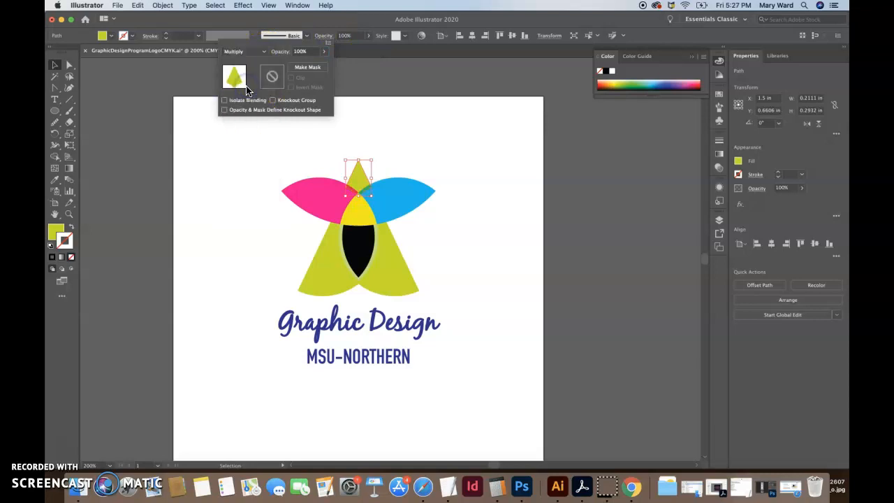
left_click(218, 157)
left_click(206, 227)
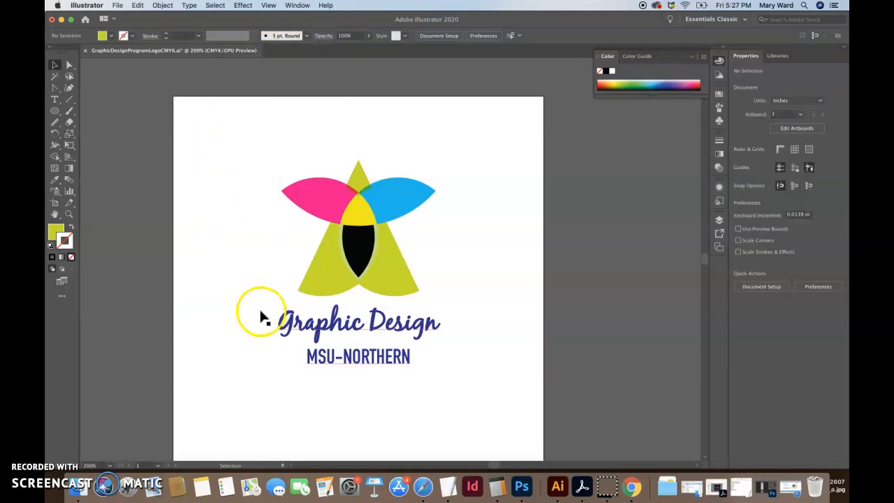
Step: Nudge the cyan and magenta petals toward each other by two increments each so they overlap at the center
left_click(359, 183)
left_click(420, 268)
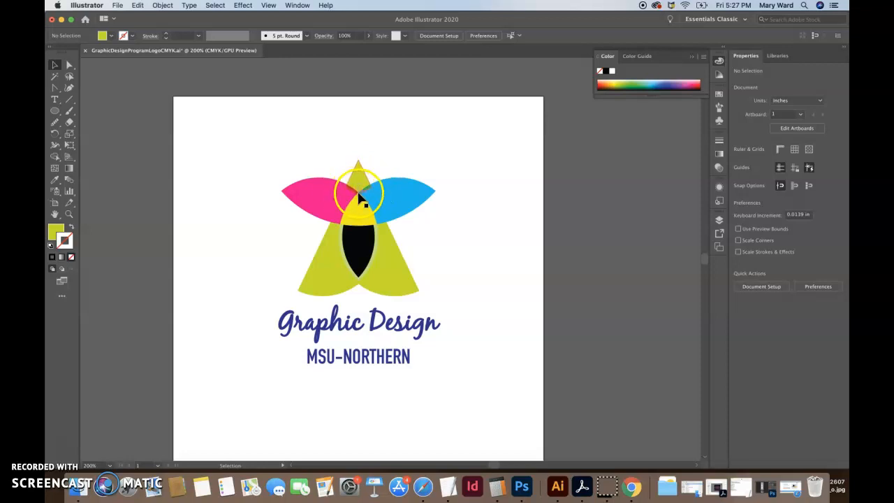
left_click(441, 256)
left_click(391, 208)
key("Left")
key("Left")
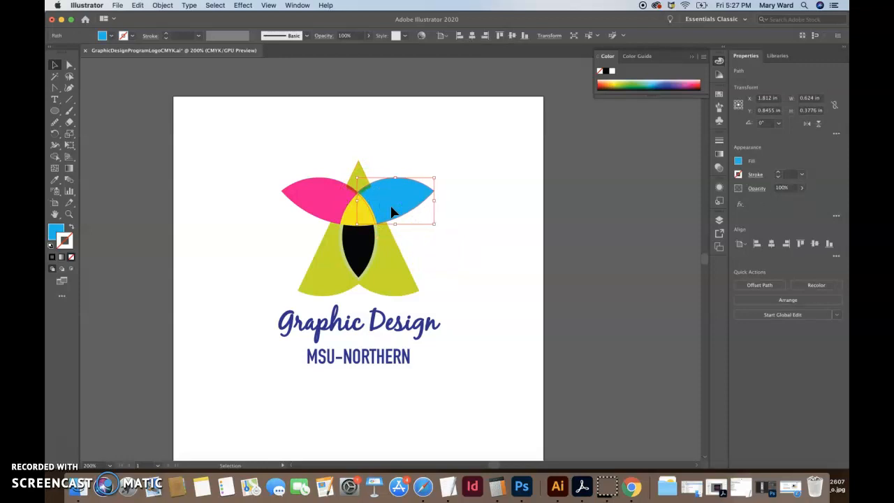
left_click(332, 200)
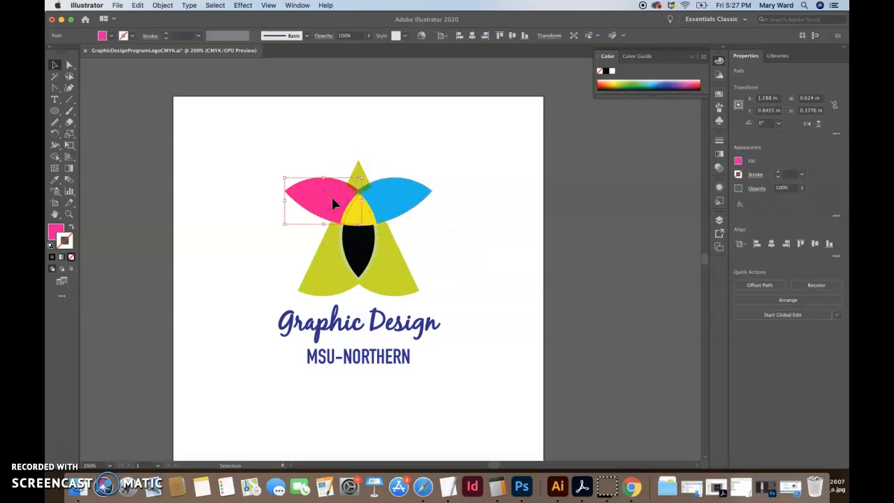
Step: Set the blending mode of both the magenta and cyan petals to Color Burn and deselect them
left_click(381, 208, "shift")
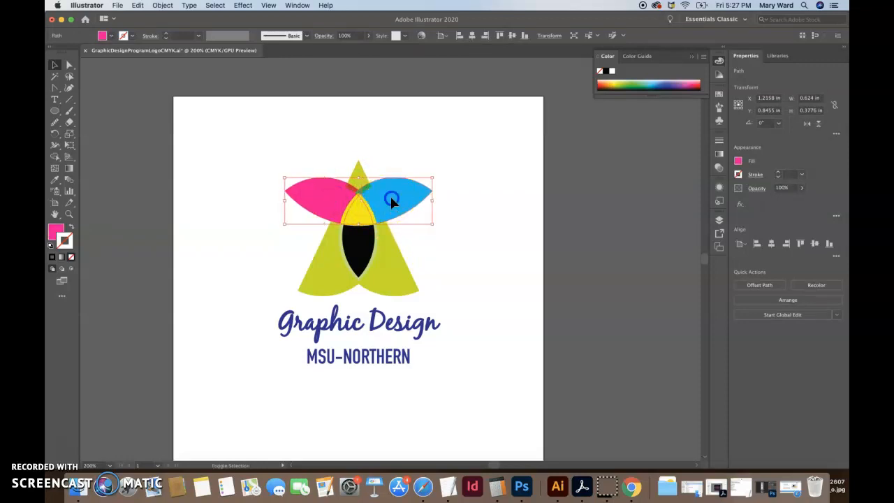
left_click(323, 36)
left_click(260, 51)
left_click(253, 93)
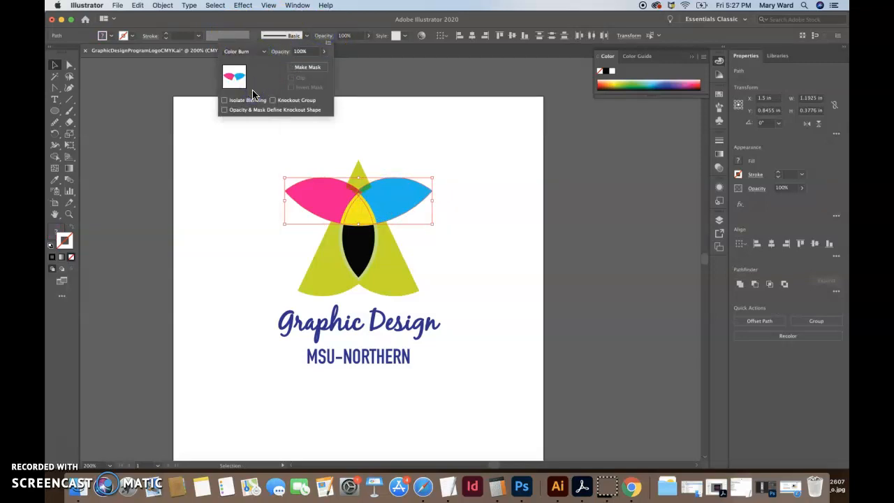
left_click(226, 200)
left_click(260, 264)
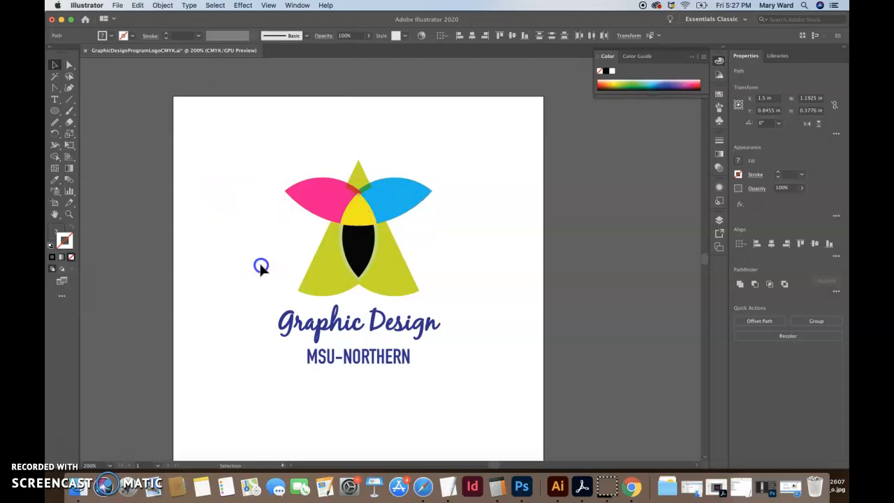
Step: Set the blending mode of the yellow center shape to Multiply
left_click(358, 221)
left_click(323, 36)
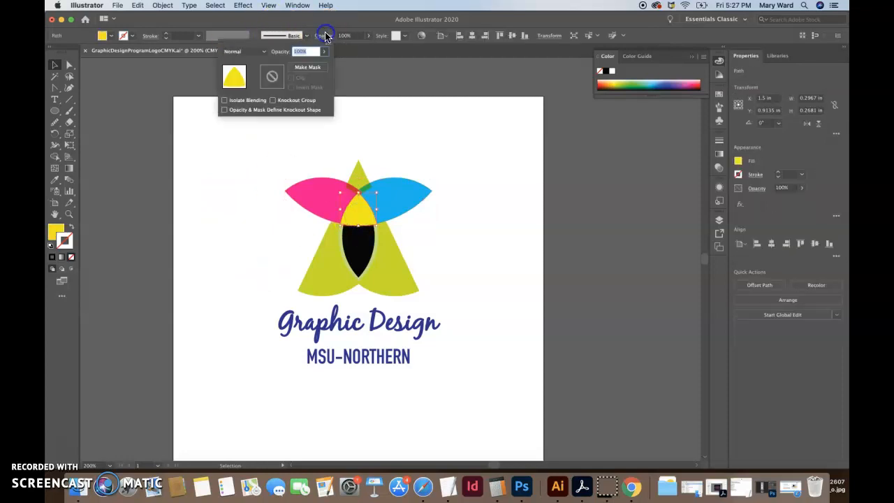
left_click(259, 54)
left_click(250, 93)
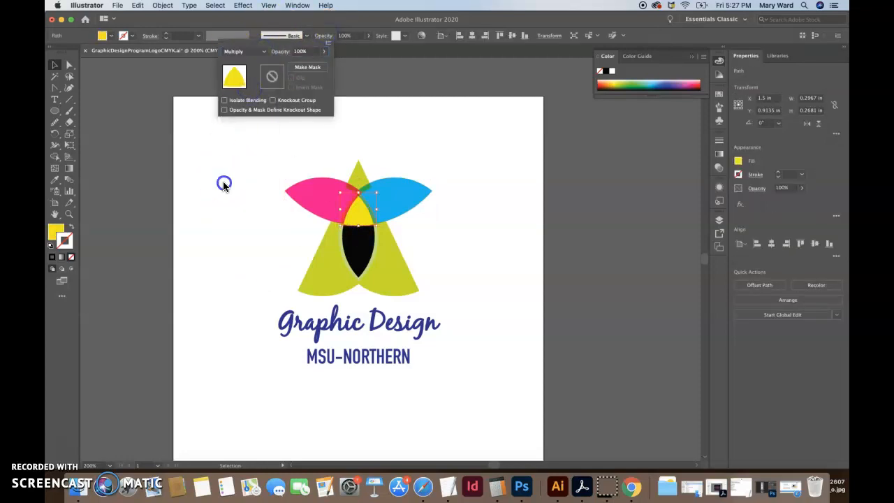
left_click(224, 183)
Step: Try the Screen blending mode on the black center shape and dismiss the McAfee alert
left_click(349, 258)
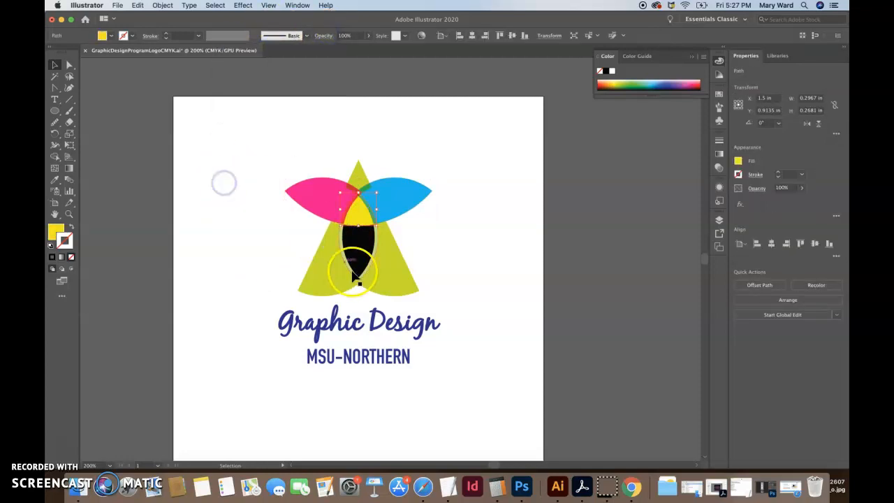
left_click(318, 37)
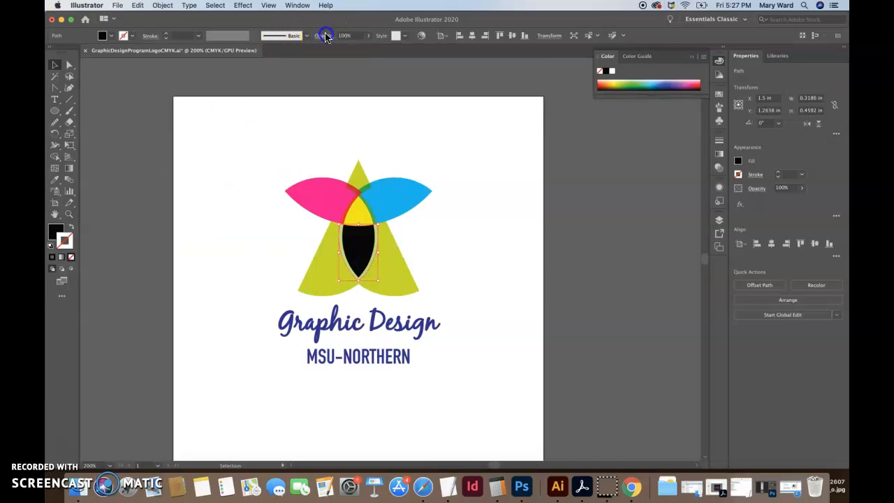
left_click(279, 51)
left_click(396, 134)
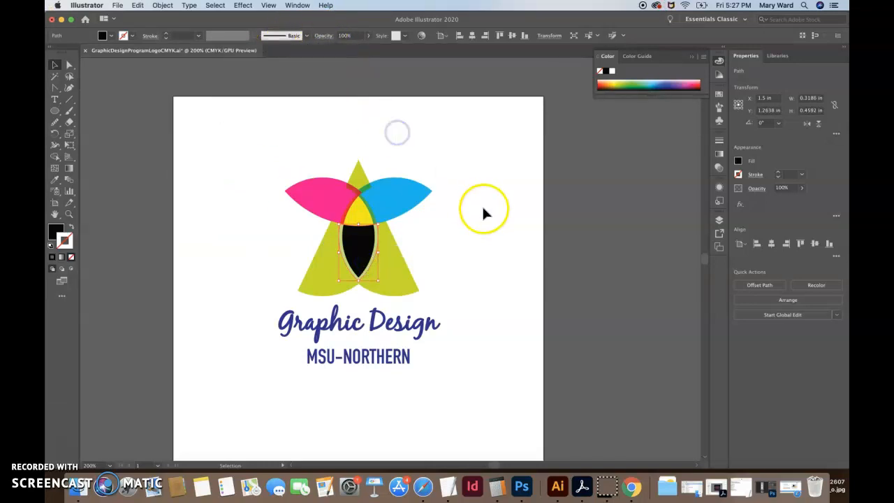
left_click(319, 36)
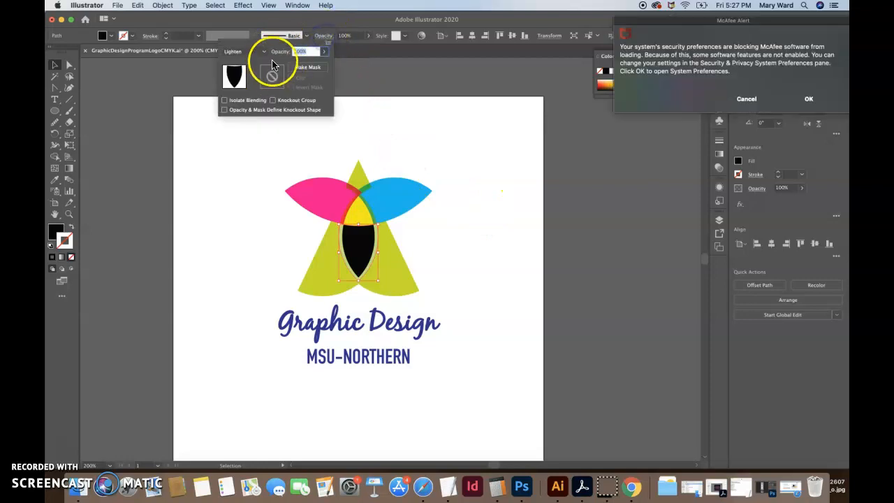
left_click(264, 51)
left_click(249, 123)
left_click(757, 103)
Step: Set the black center shape's blending mode to Overlay and deselect it
left_click(315, 35)
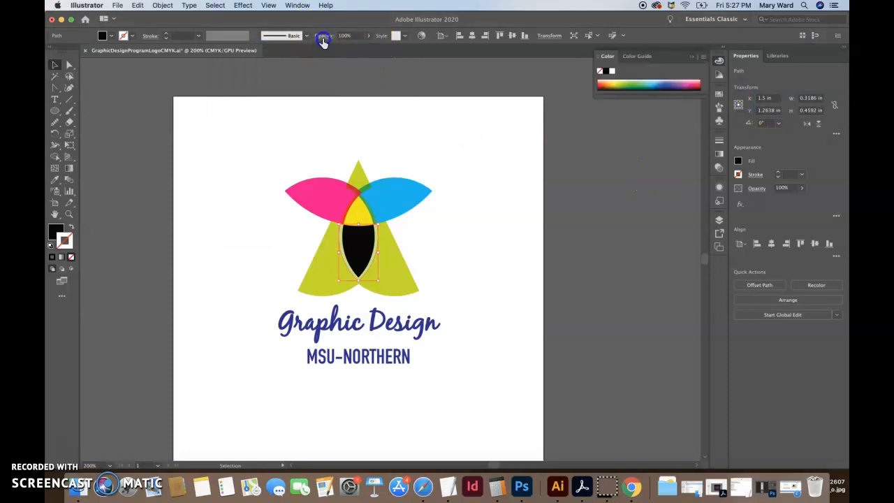
left_click(262, 52)
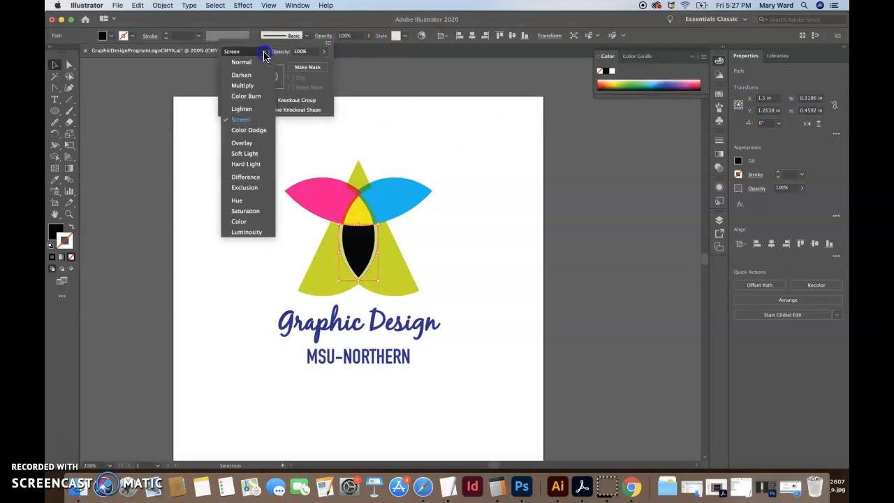
left_click(251, 145)
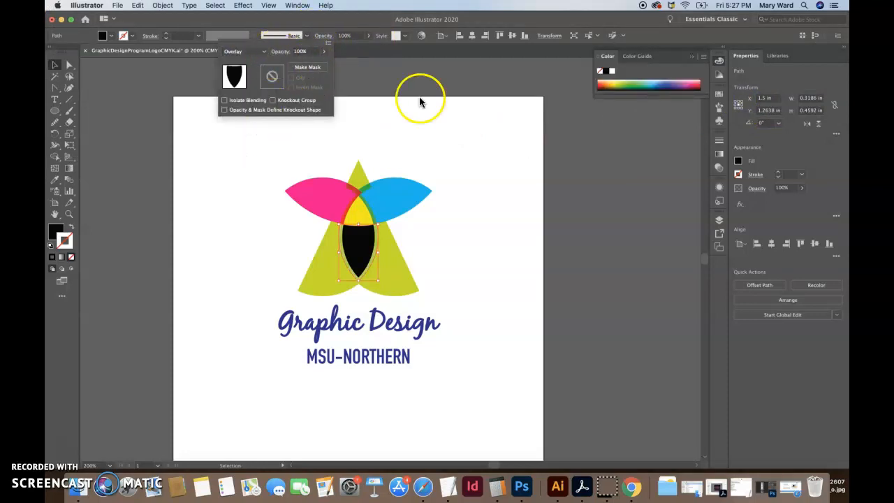
left_click(462, 140)
left_click(478, 222)
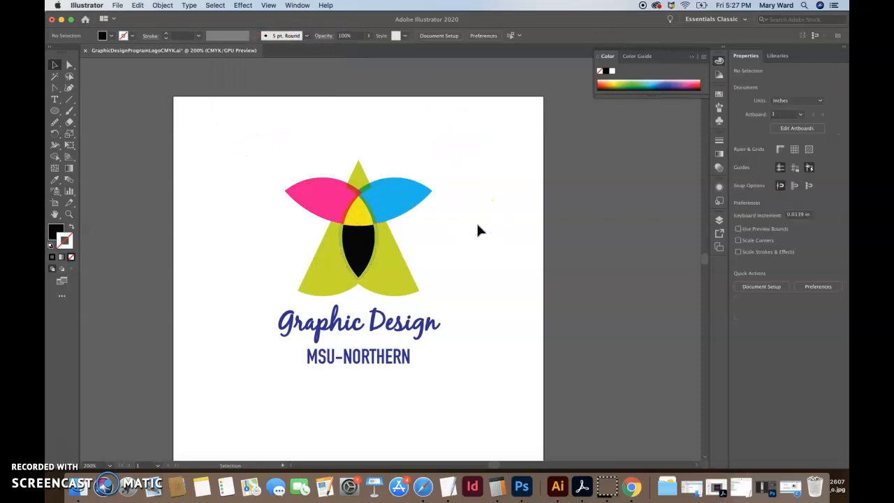
Step: Nudge the green top tip up by one increment, comparing its overlap with the petals at lower positions
left_click(359, 174)
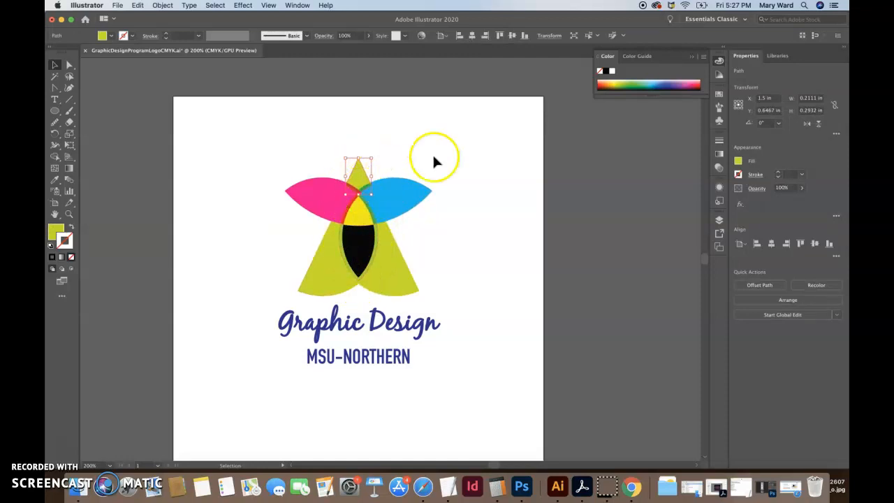
key("Down")
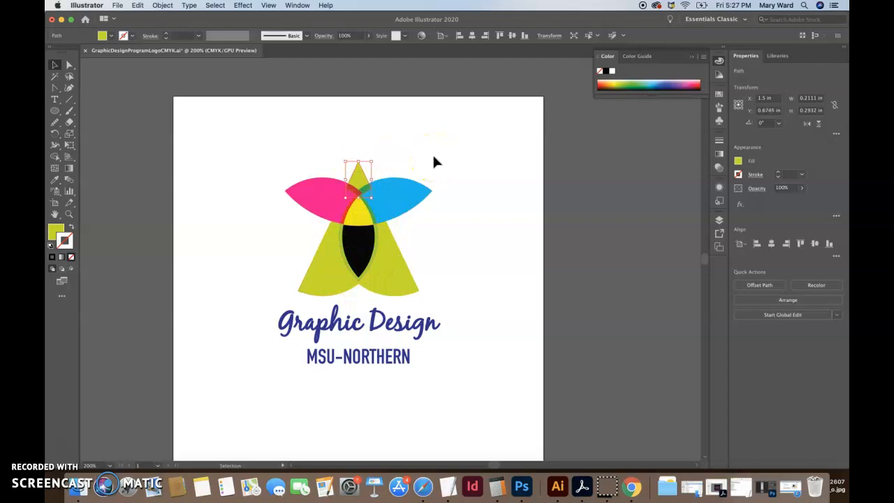
key("Up")
key("Down")
key("Up")
Step: Try nudging the cyan and magenta petals apart by one increment each
left_click(393, 208)
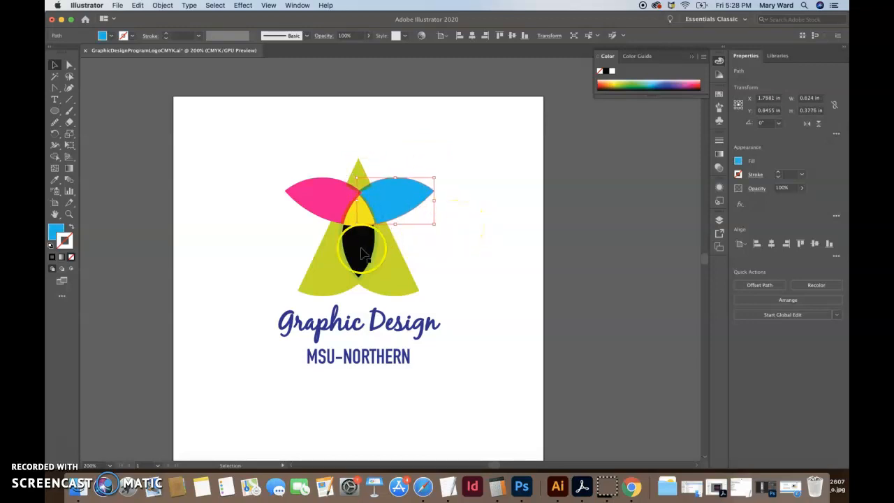
left_click(331, 202)
key("Left")
left_click(419, 244)
left_click(401, 202)
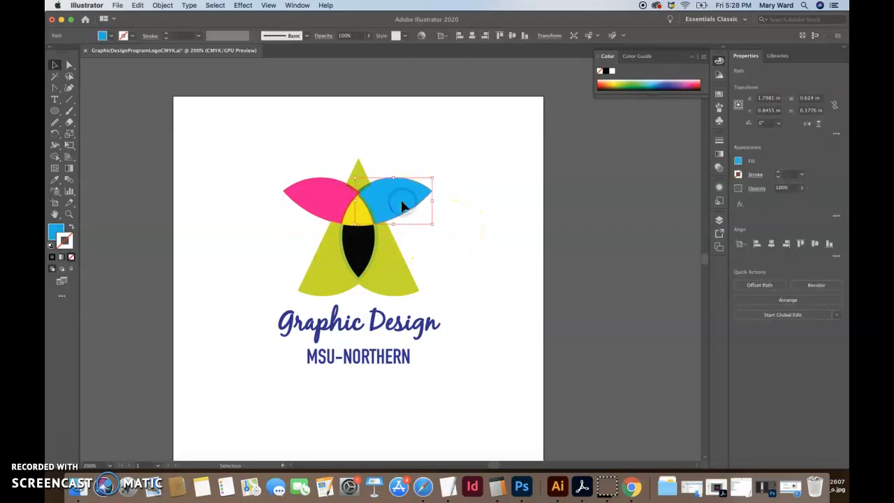
left_click(329, 201)
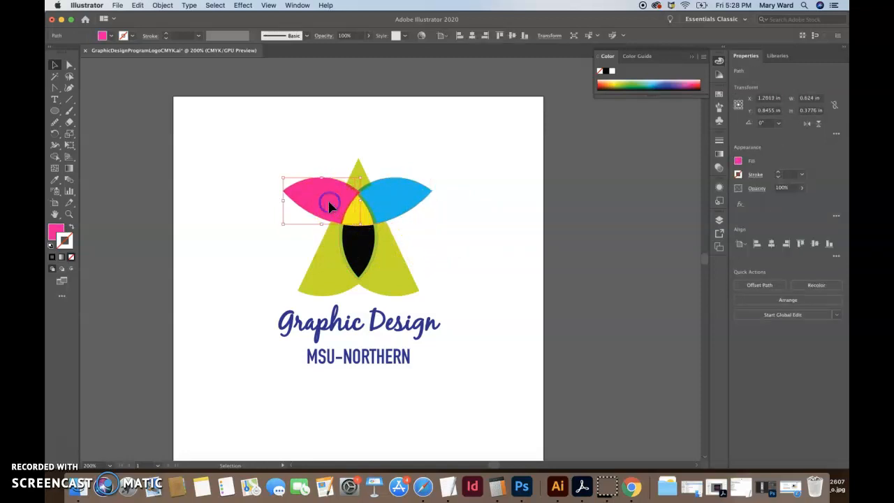
left_click(418, 134)
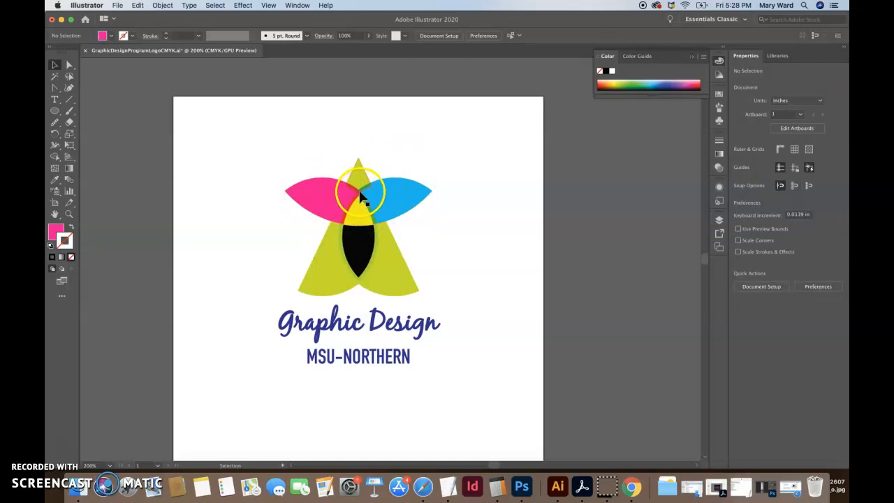
Step: Move the green top tip down slightly so its lower point meets the peak of the yellow shape, and deselect it
left_click(69, 214)
left_click_drag(366, 171, 445, 281)
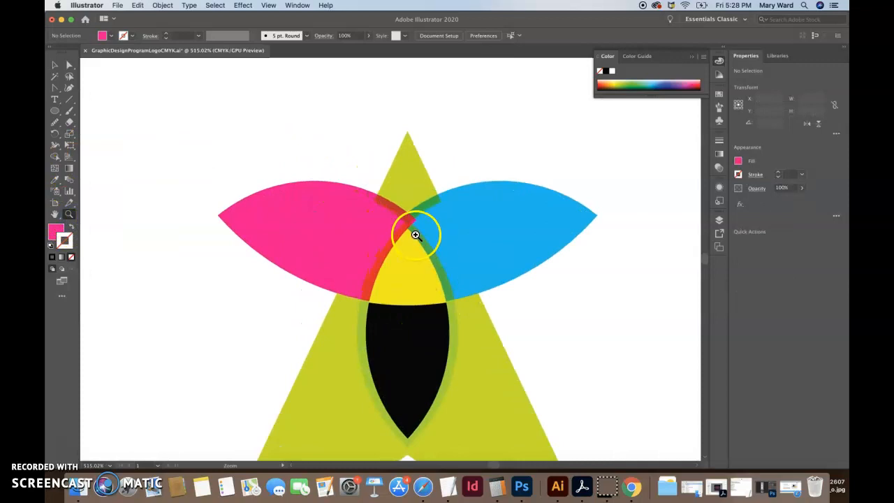
left_click(52, 65)
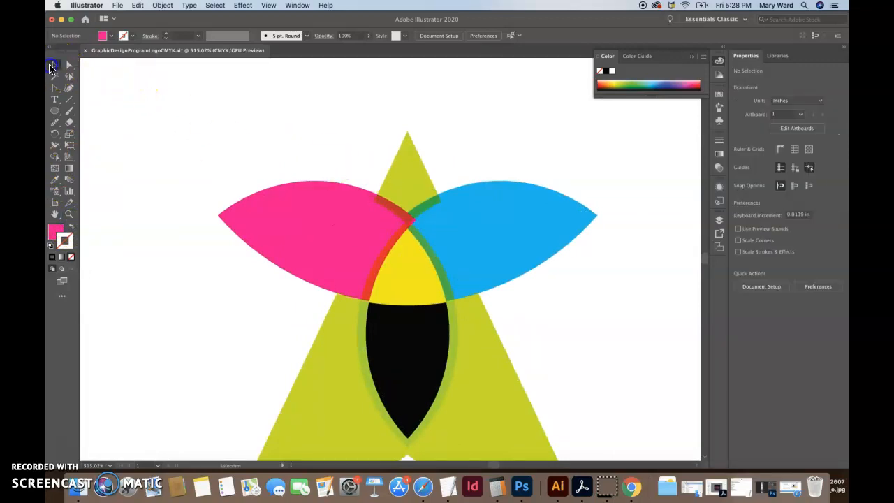
left_click(405, 172)
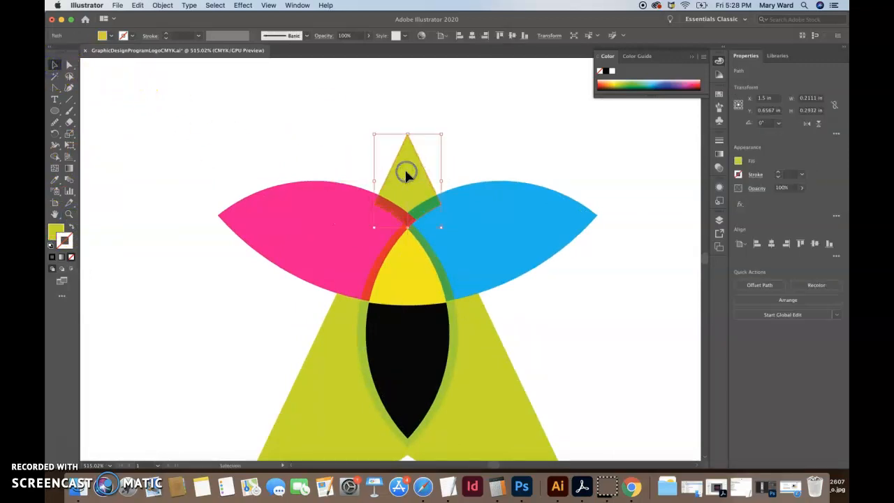
left_click(472, 140)
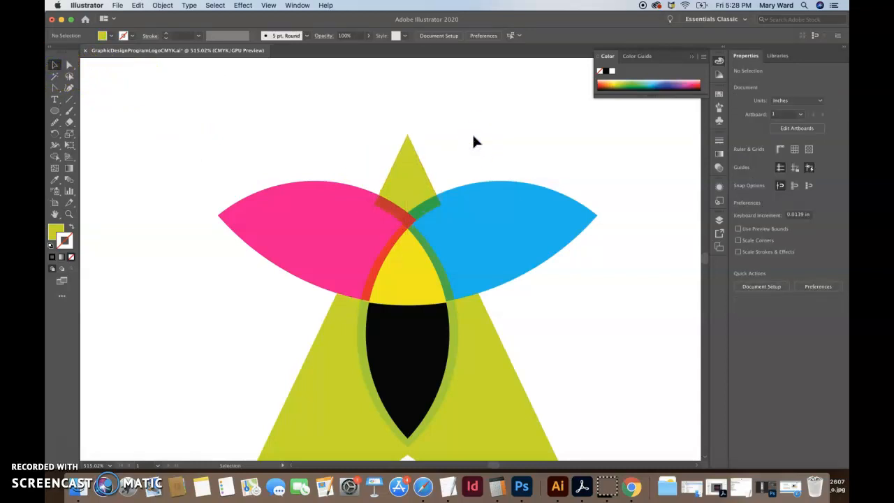
left_click(473, 133)
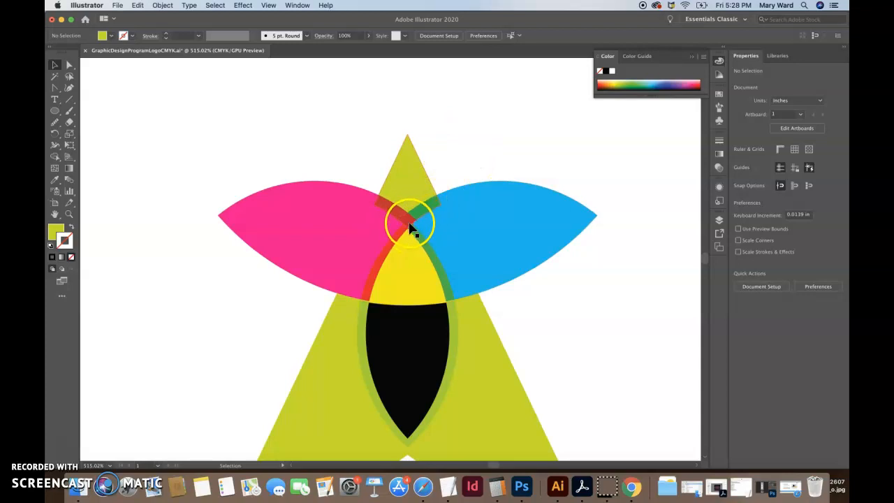
Step: Try altering how the magenta and cyan petals overlap the green tip and yellow shape, and undo the changes
left_click(472, 167)
left_click(469, 221)
left_click(348, 236, "shift")
left_click(479, 177)
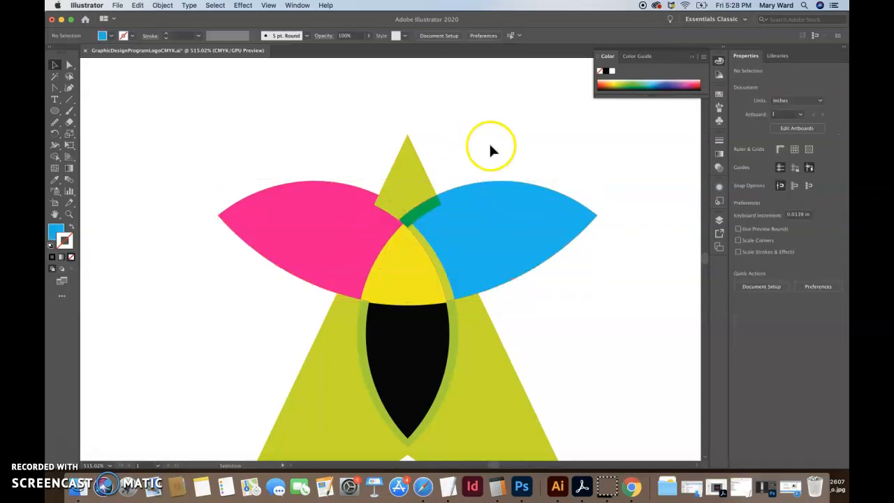
key("a")
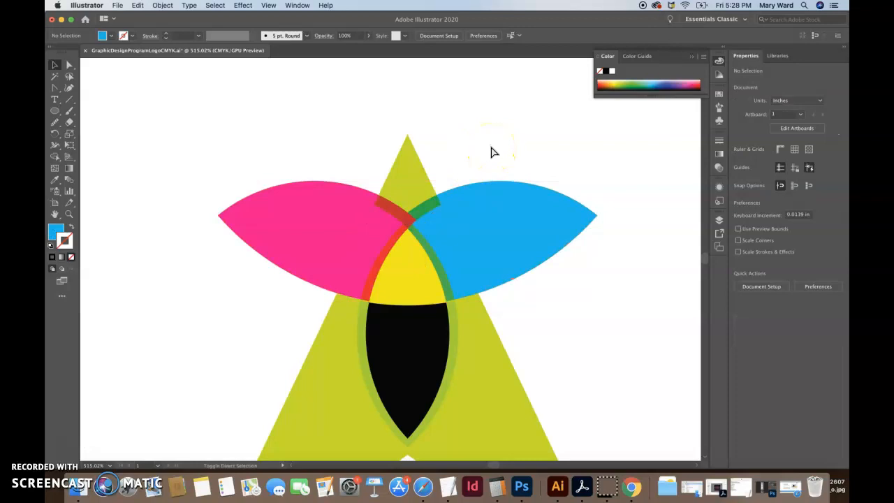
left_click(392, 274)
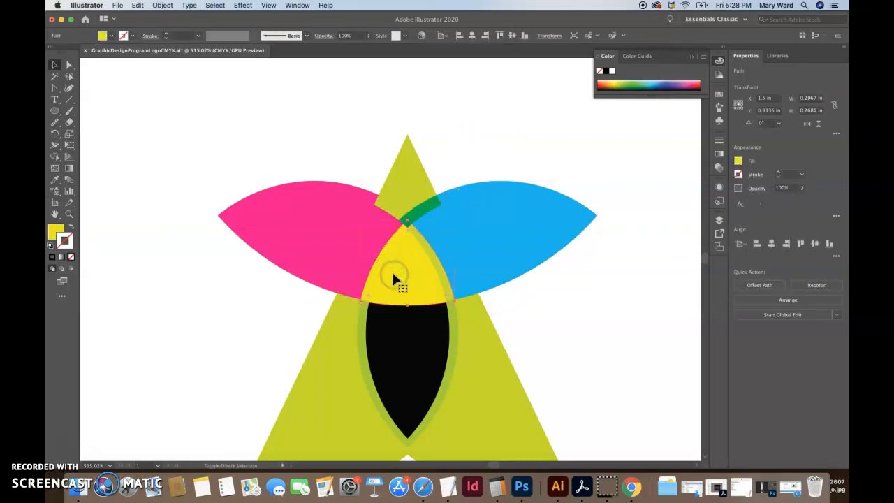
left_click(539, 293)
left_click(389, 201)
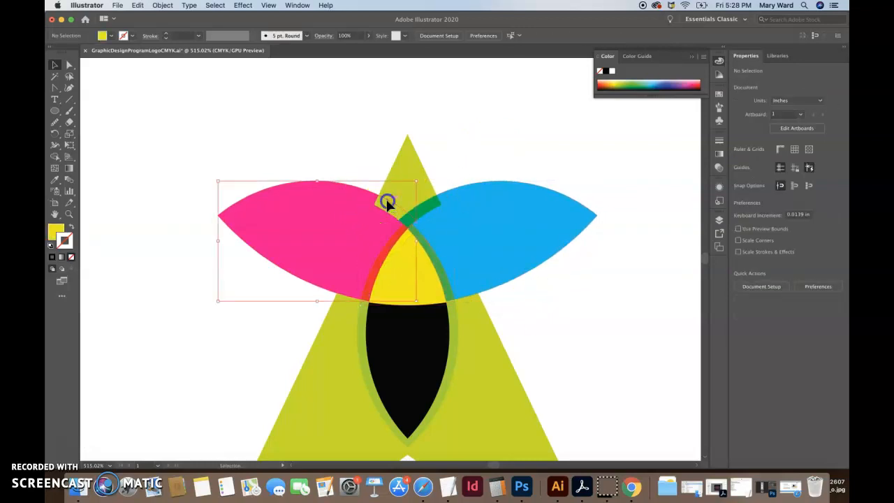
left_click(530, 147)
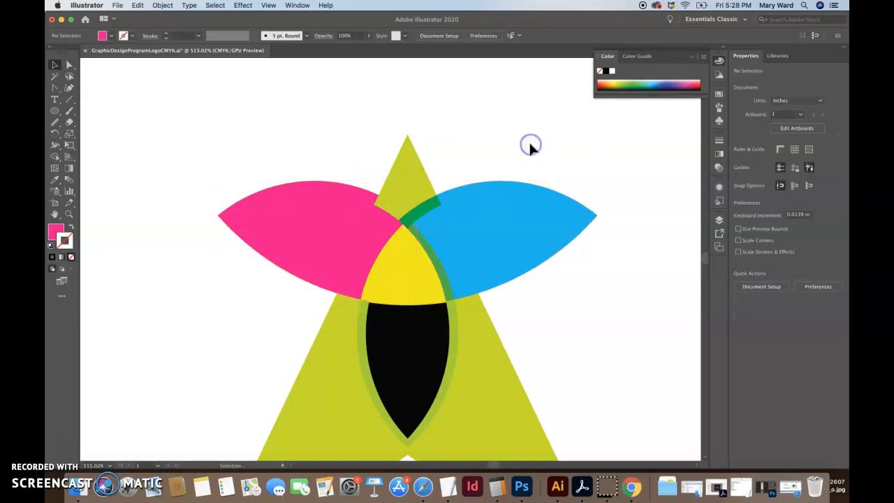
key("super+z")
key("super+z")
key("super+z")
key("super+z")
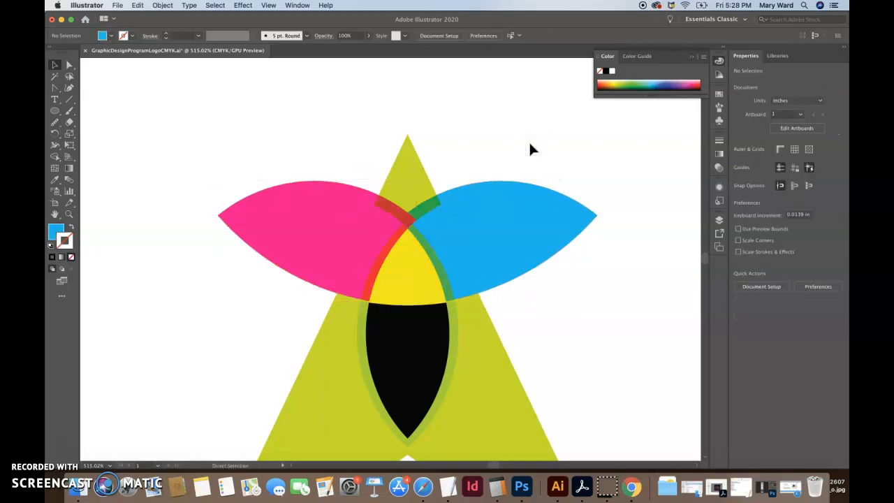
Step: Examine the overlaps between the petals, tip and center shapes up close and in the whole logo at 200%
key("v")
left_click_drag(398, 183, 401, 183)
left_click(528, 153)
left_click(369, 243)
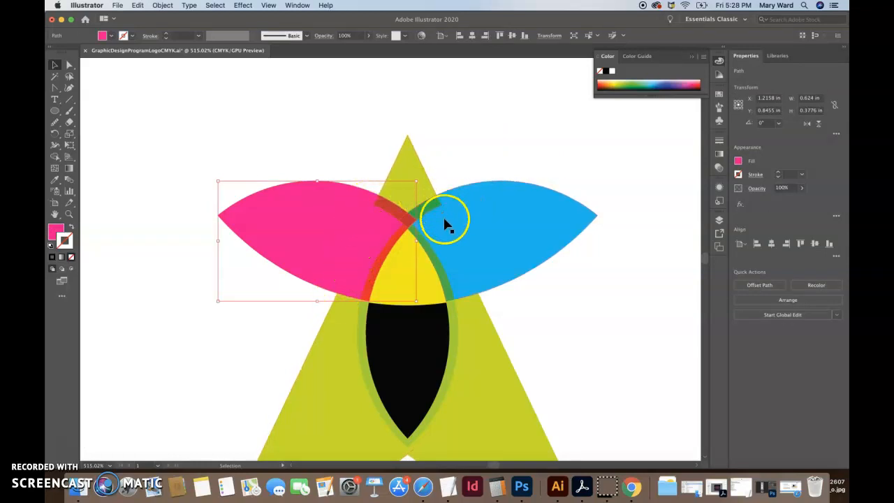
left_click(563, 345)
key("super+minus")
key("super+minus")
key("super+minus")
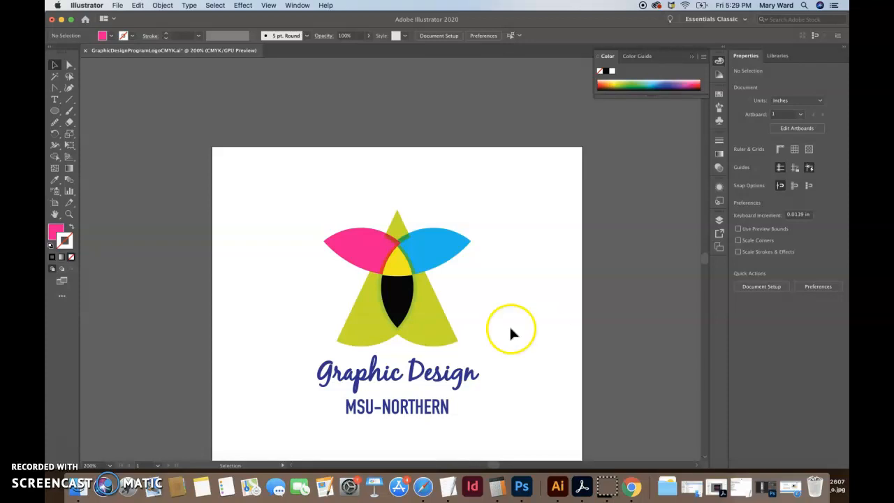
left_click(397, 300)
left_click(503, 275)
Step: Fill the yellow center shape with black, leave it without a stroke, and deselect it
left_click(396, 265)
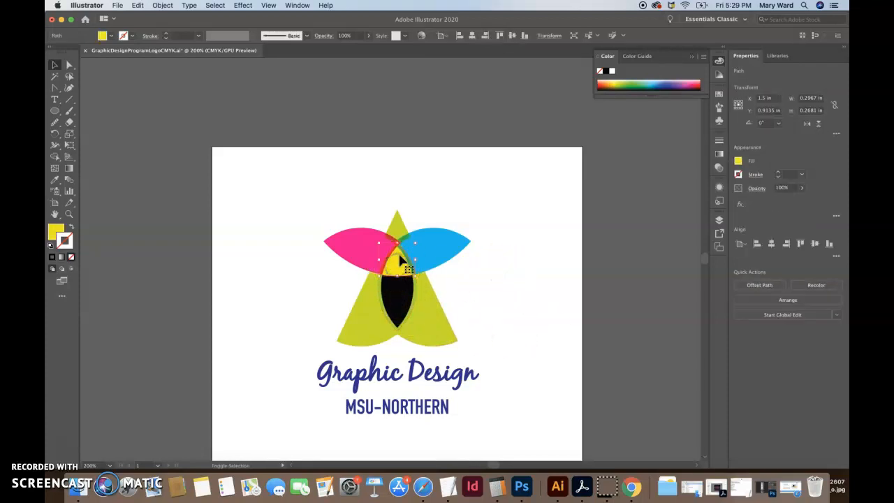
left_click(71, 227)
left_click(70, 257)
left_click(240, 251)
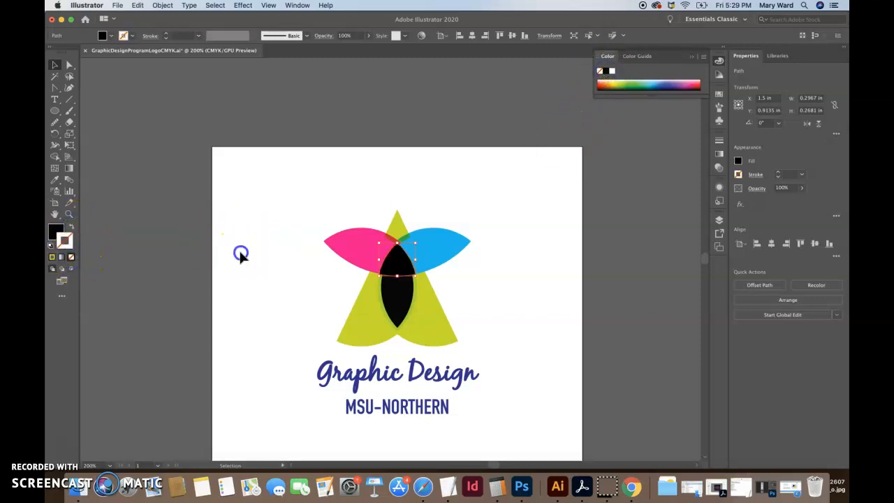
Step: Try the Lighten blending mode on the black-filled upper center shape
left_click(393, 270)
left_click(324, 35)
left_click(258, 51)
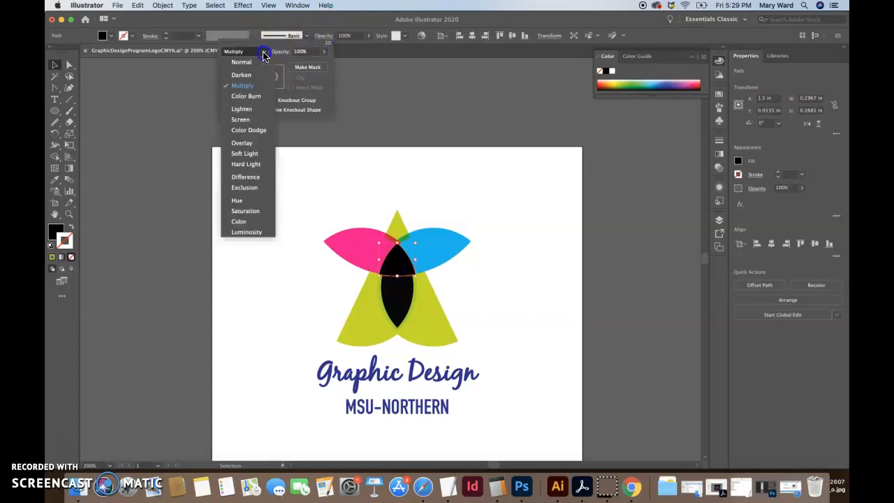
left_click(248, 110)
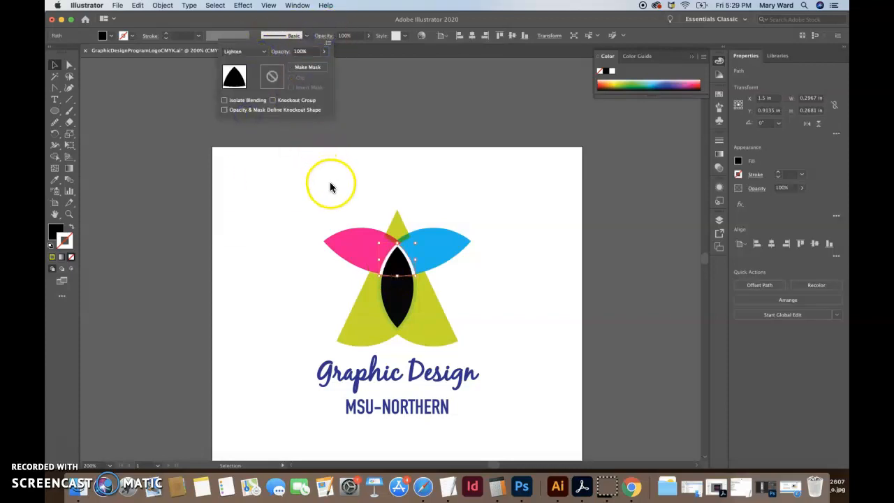
left_click(411, 168)
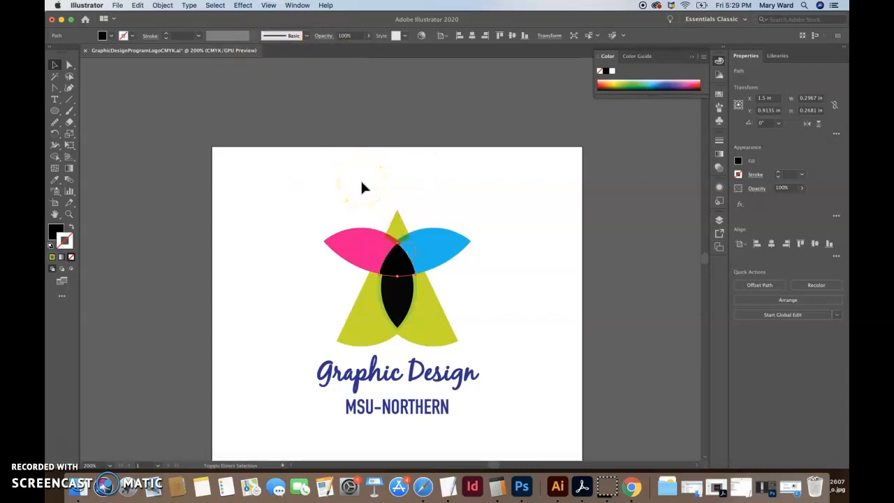
left_click(439, 199)
Step: Change the logo's green top tip to yellow by setting its fill's cyan value to 0%, and deselect it
left_click(400, 270)
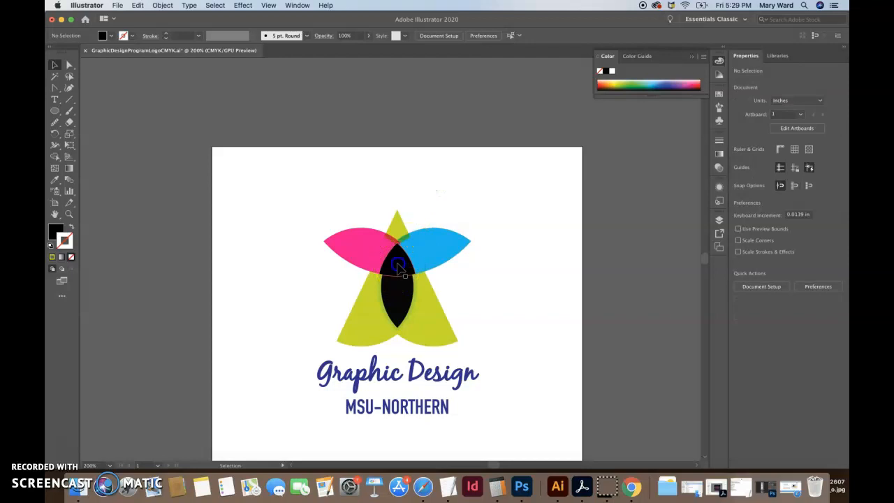
left_click(400, 269)
left_click(398, 218)
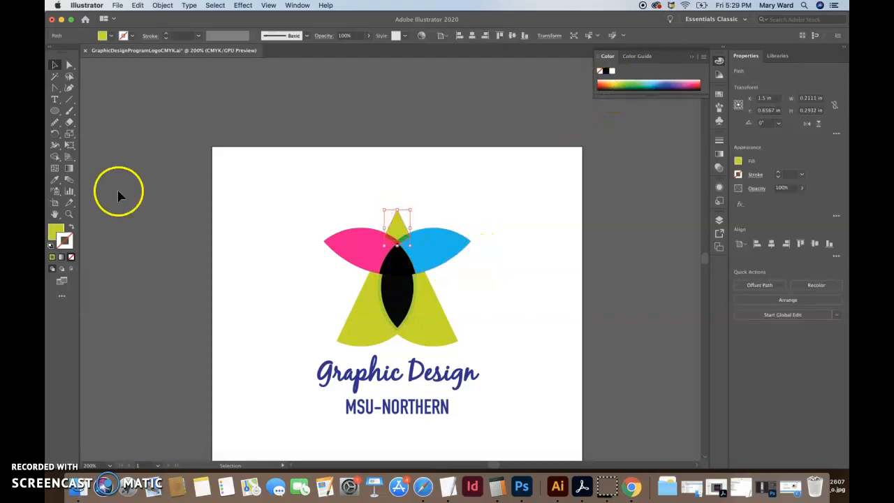
double_click(56, 232)
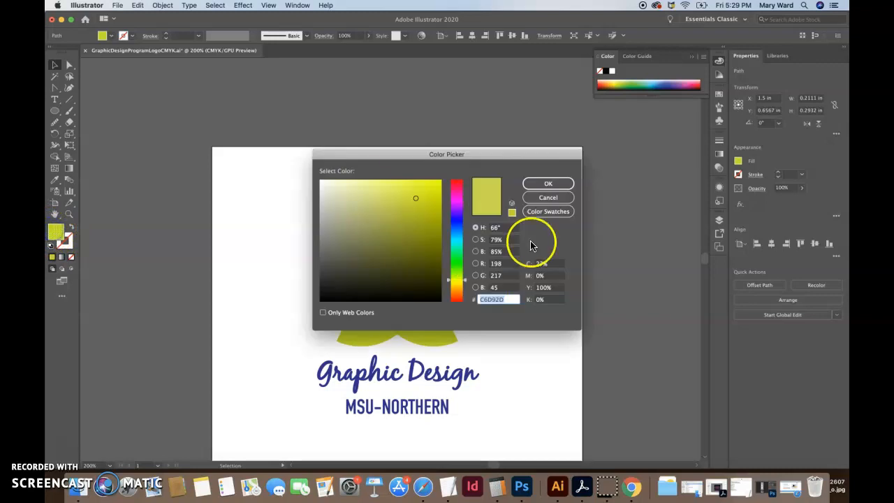
left_click(552, 287)
left_click_drag(553, 264, 507, 264)
type("0")
key("Return")
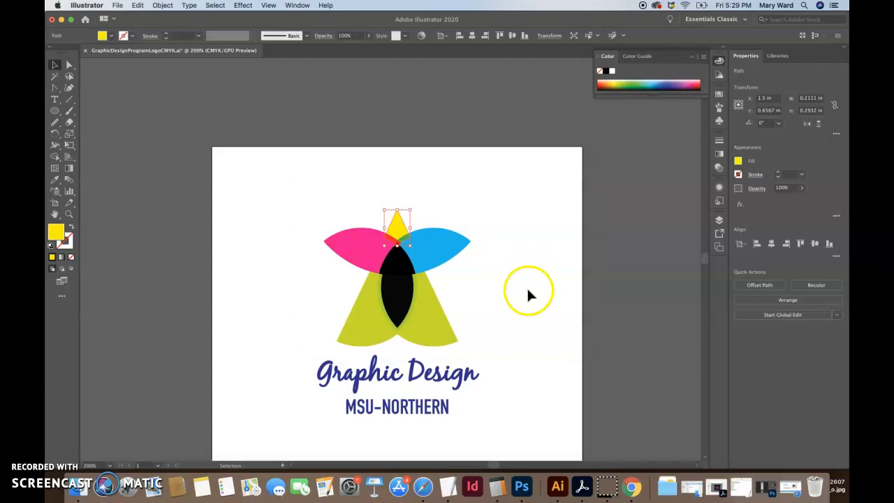
left_click(528, 289)
scroll(541, 307, "down", 2)
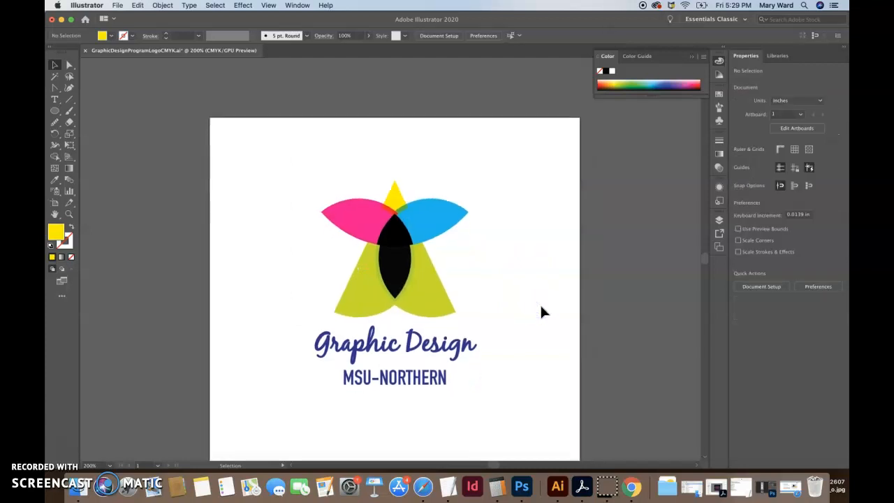
Step: Set the blending mode of the black-filled upper center shape to Color Burn and deselect it
left_click(396, 241)
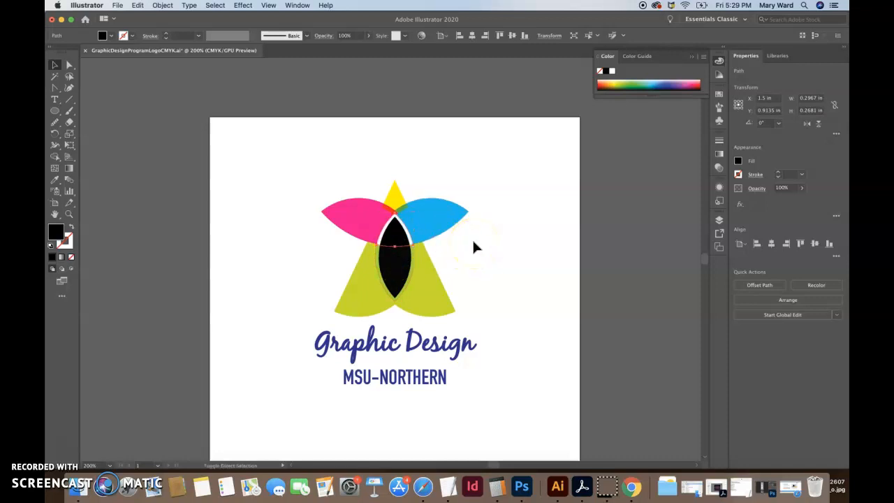
left_click(472, 247)
left_click(400, 231)
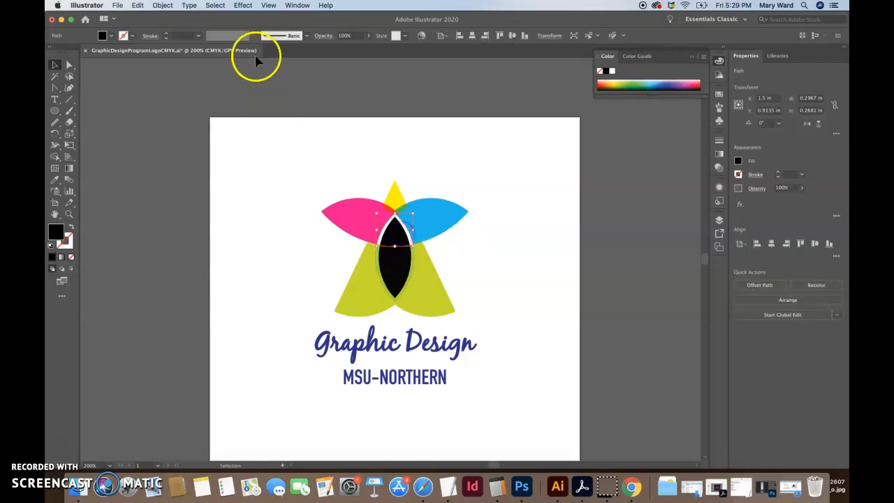
left_click(325, 35)
left_click(248, 52)
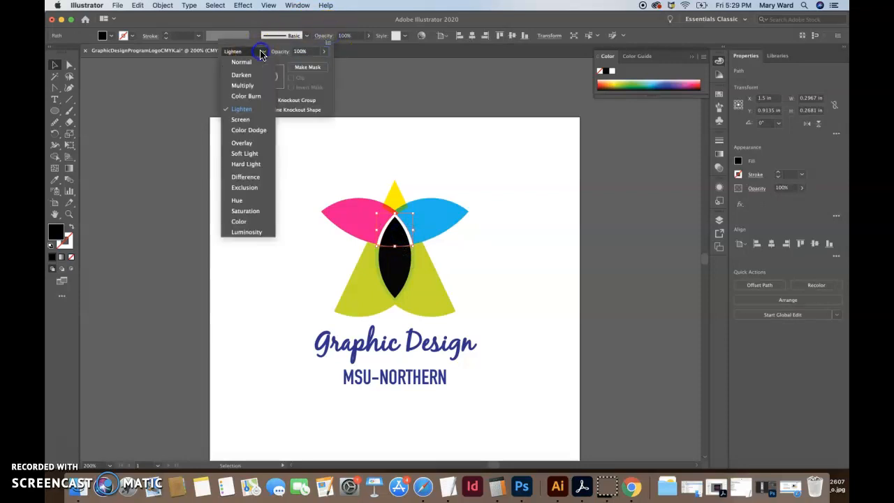
left_click(249, 95)
left_click(483, 154)
left_click(514, 205)
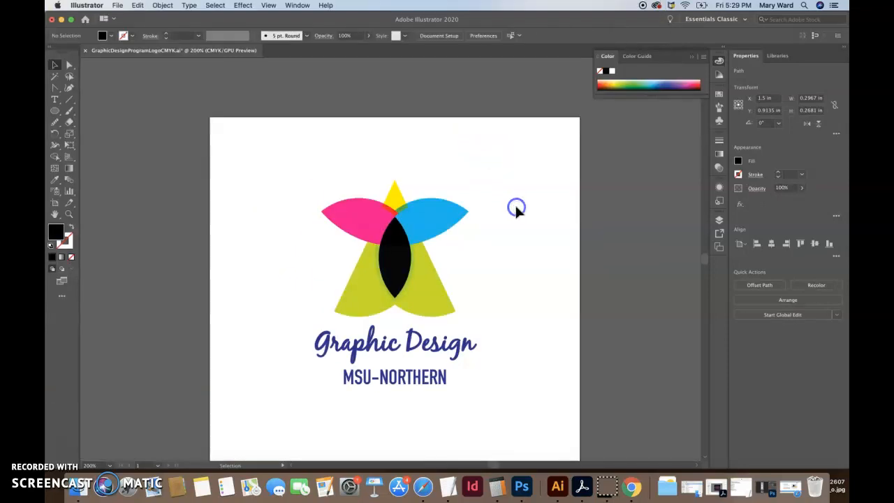
left_click(524, 269)
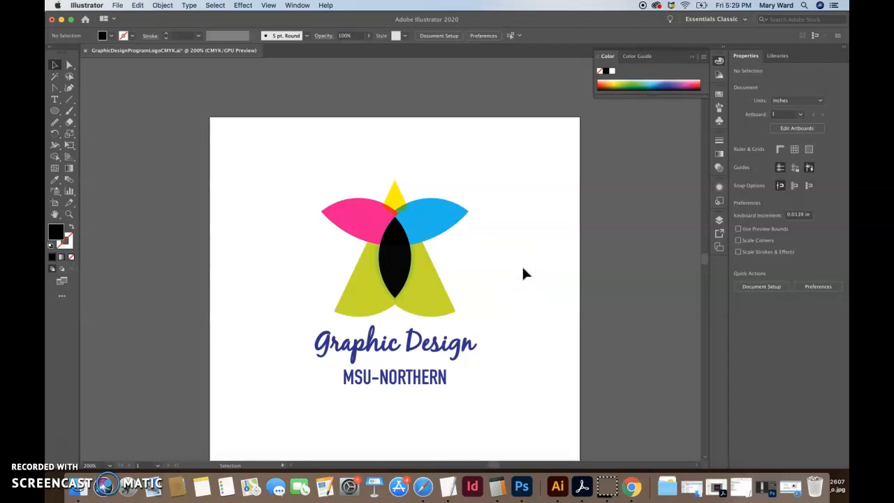
left_click(394, 230)
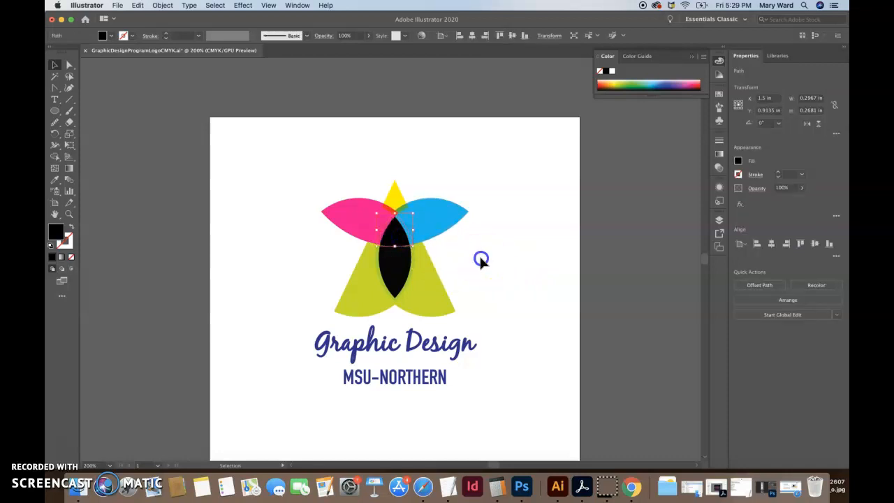
left_click(479, 256)
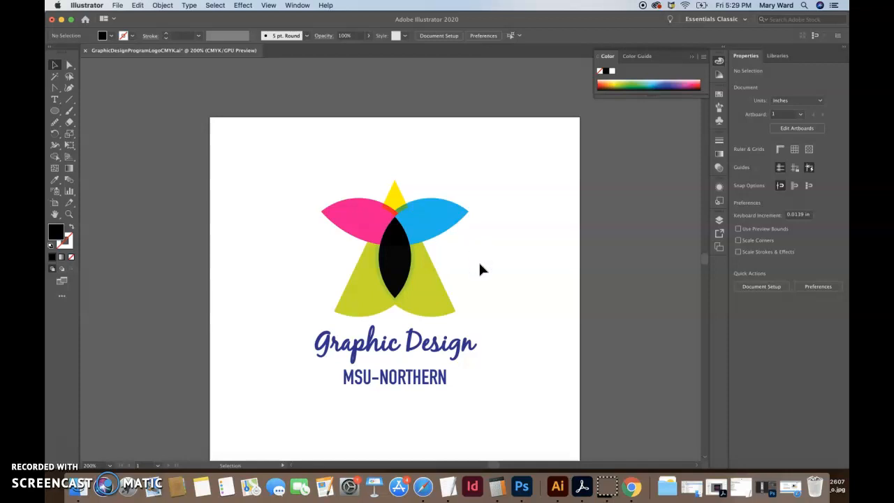
Step: Try enlarging the "Graphic Design" text line to 18 pt, and return it to 16 pt
left_click(426, 340)
triple_click(421, 345)
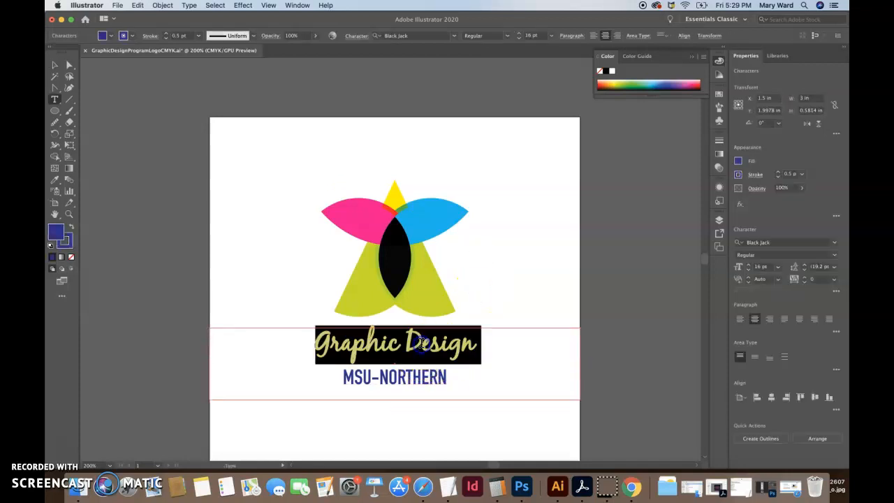
triple_click(417, 376)
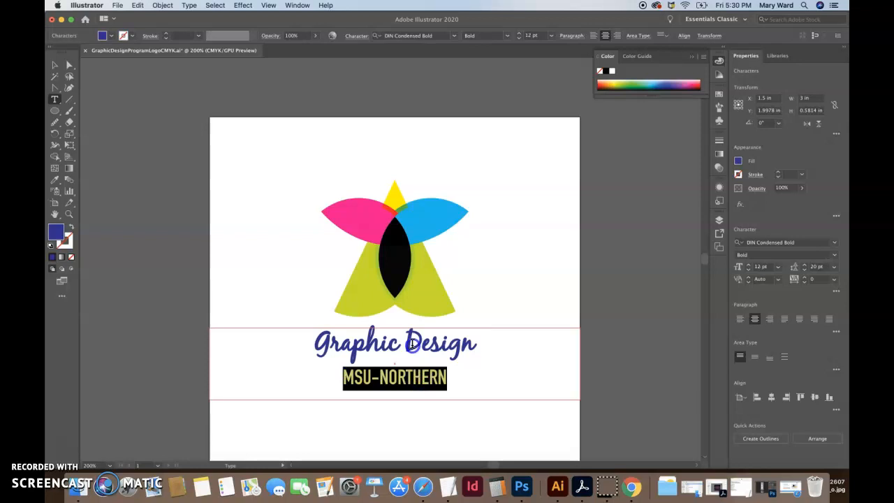
triple_click(413, 344)
key("super+shift+period")
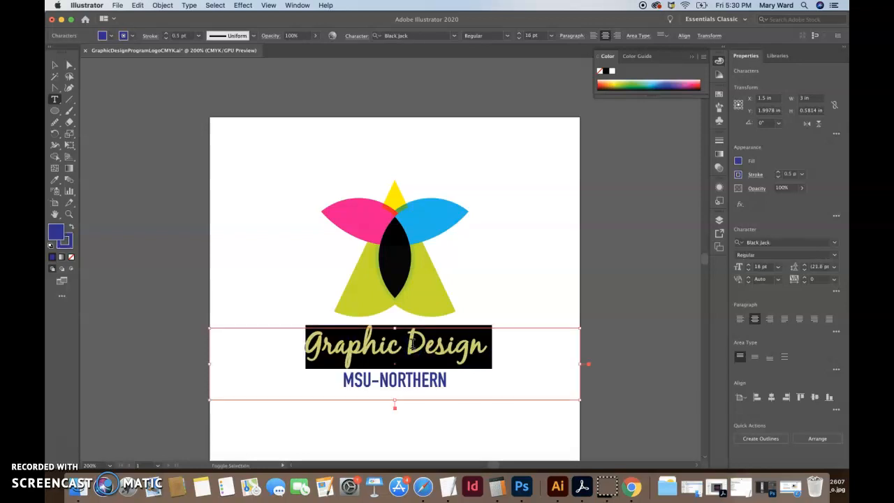
key("super+shift+comma")
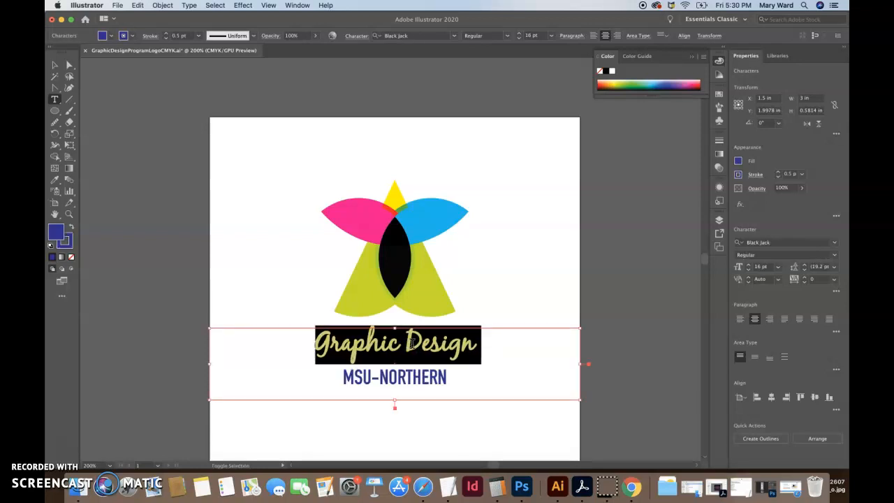